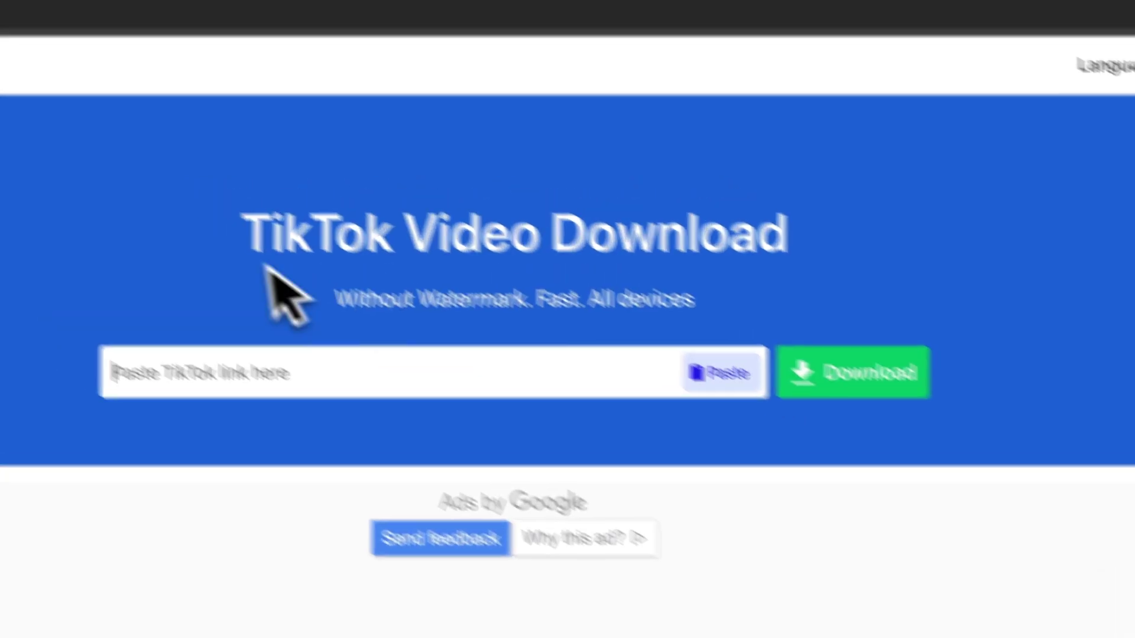
- Highlight the TikTok Video Download page title, then deselect it
drag(209, 229, 796, 213)
click(302, 248)
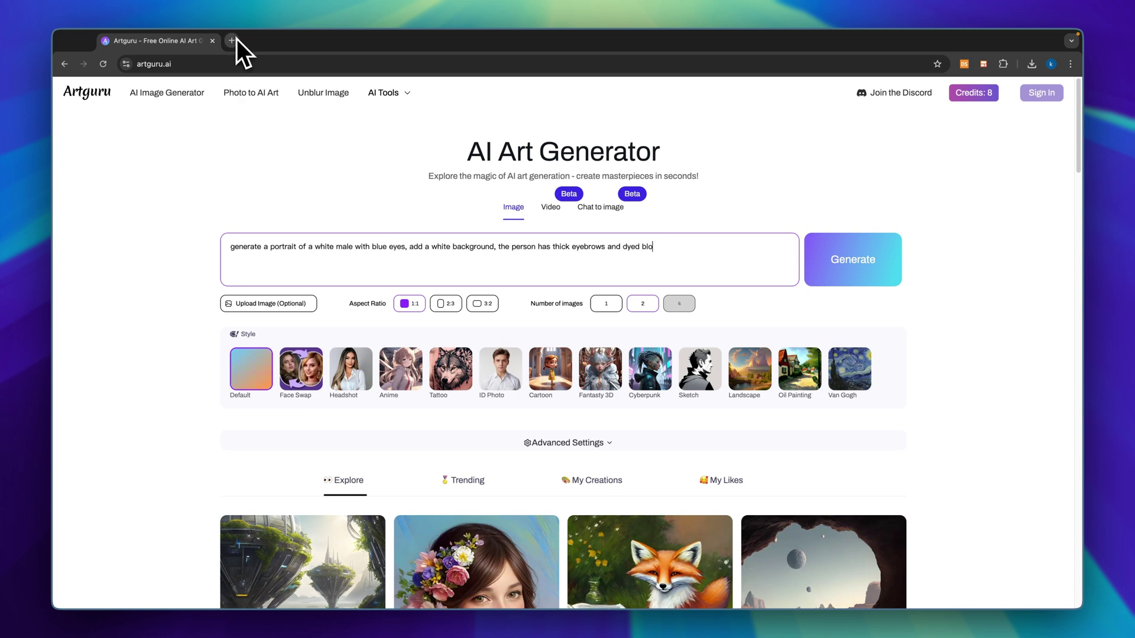
- Select all of the blue-eyed portrait prompt text in Artguru
key(ctrl+a)
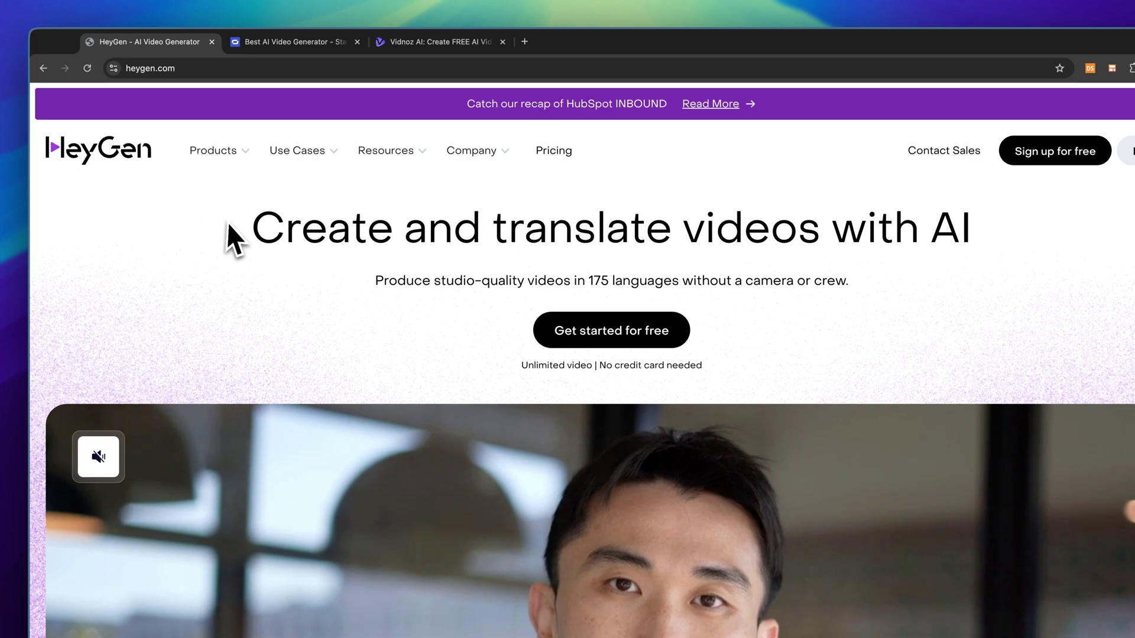
- Skim the HeyGen heading and scroll past its spokesperson video, then switch to the Synthesia tab
drag(225, 219, 982, 254)
click(976, 250)
scroll(854, 260, down, 3)
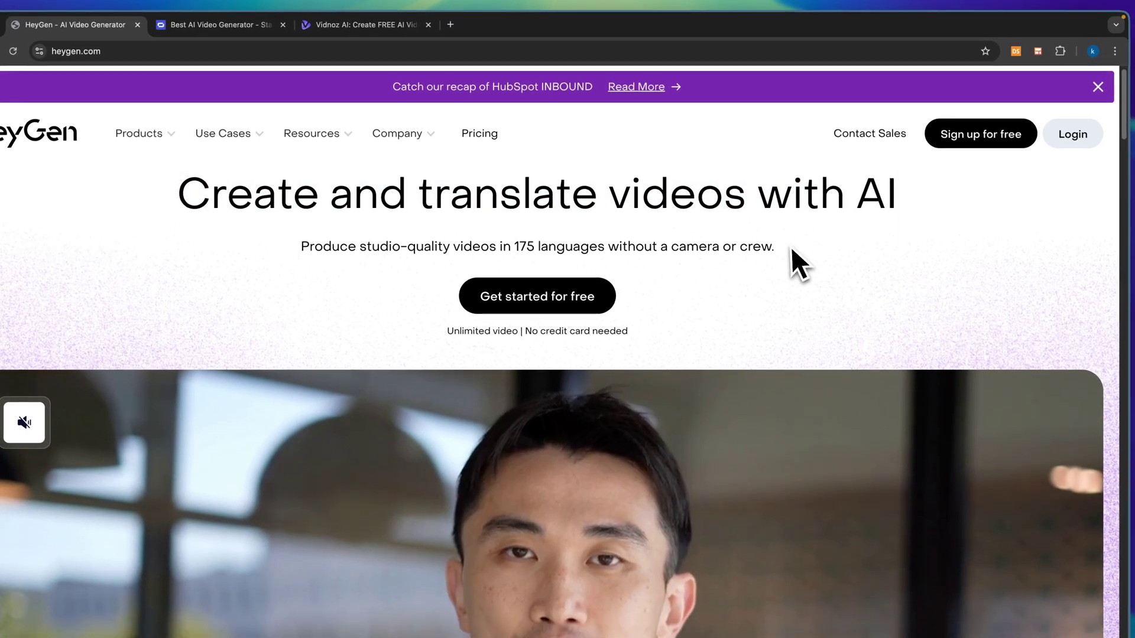
scroll(763, 237, down, 5)
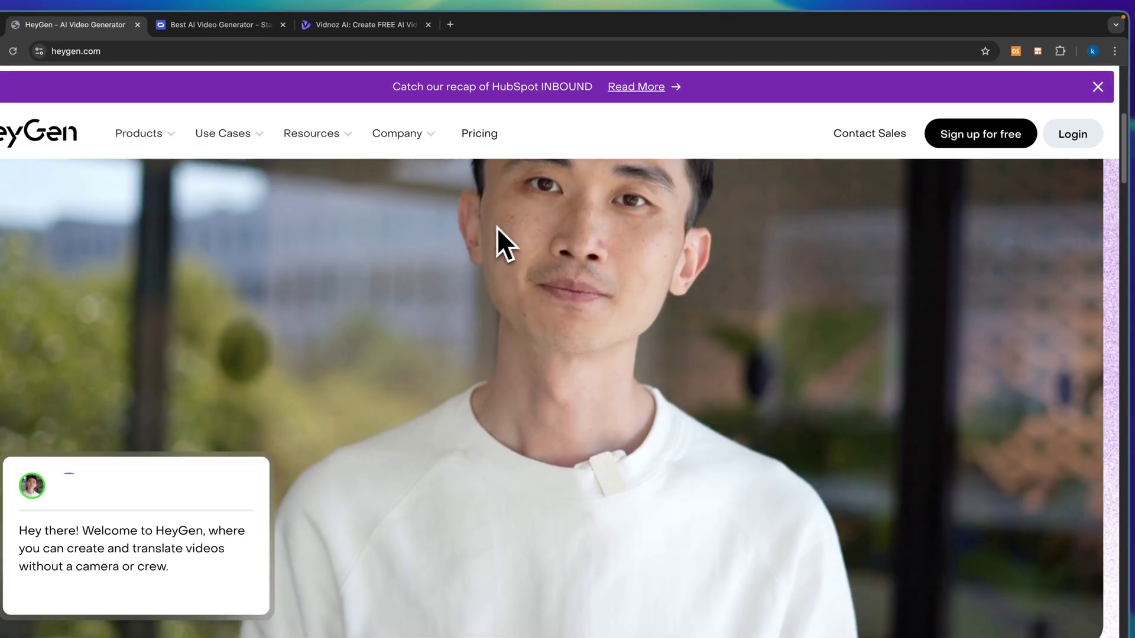
scroll(496, 233, down, 3)
scroll(499, 231, down, 3)
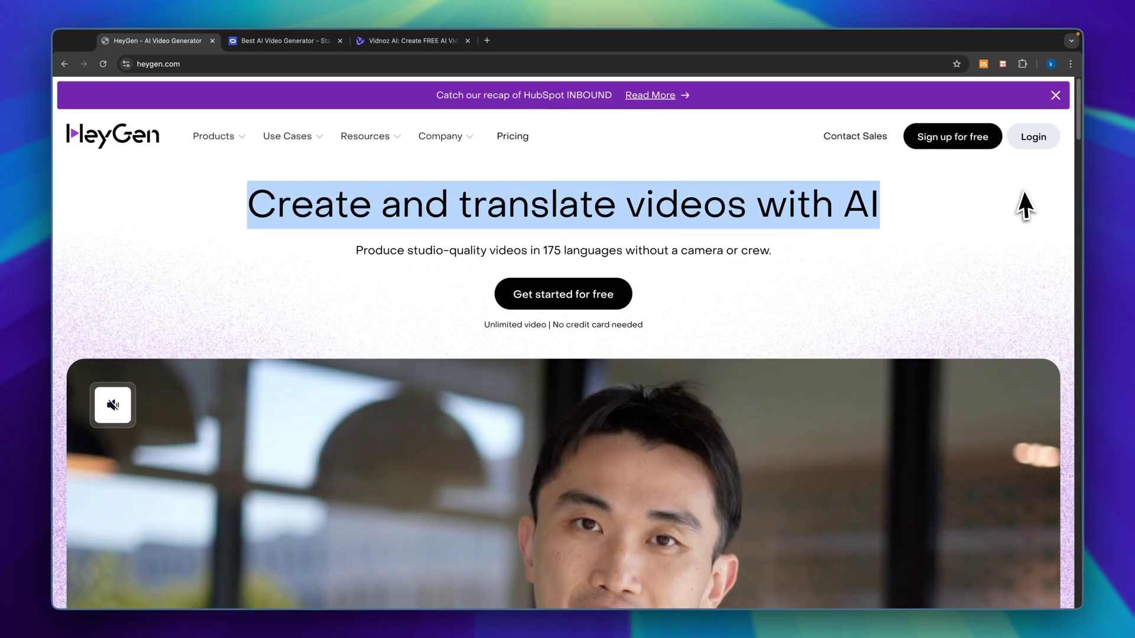
click(1025, 204)
click(315, 48)
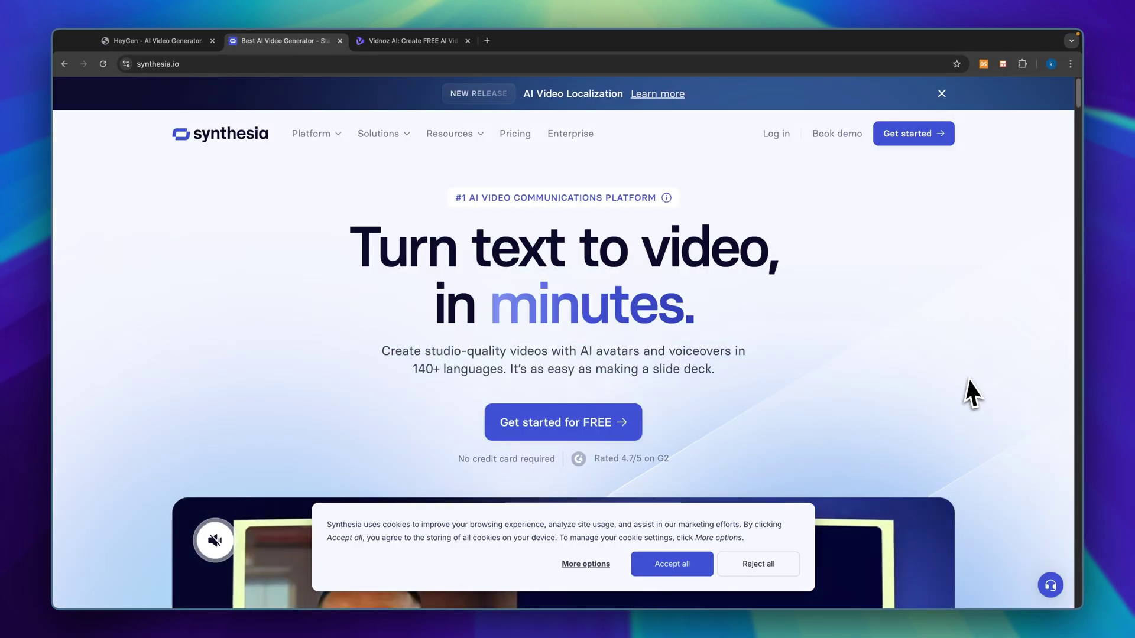
- Switch from Synthesia to the Vidnoz AI page in the third tab
click(402, 40)
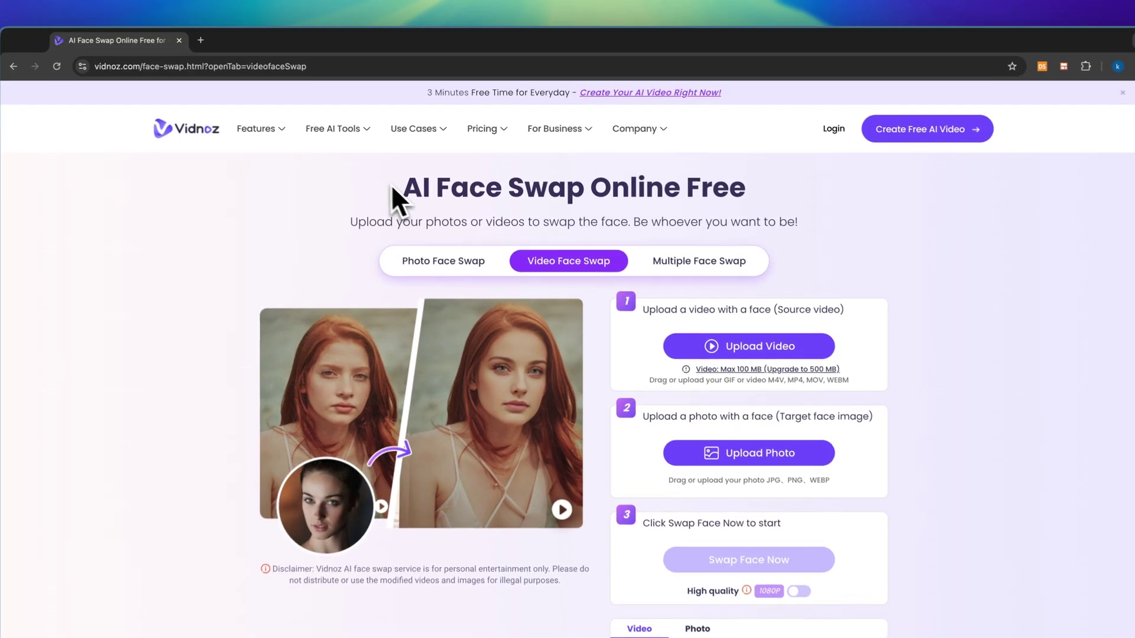
- Highlight the Vidnoz page heading and the AI Talking Photo heading, then deselect
drag(416, 172, 705, 172)
click(744, 199)
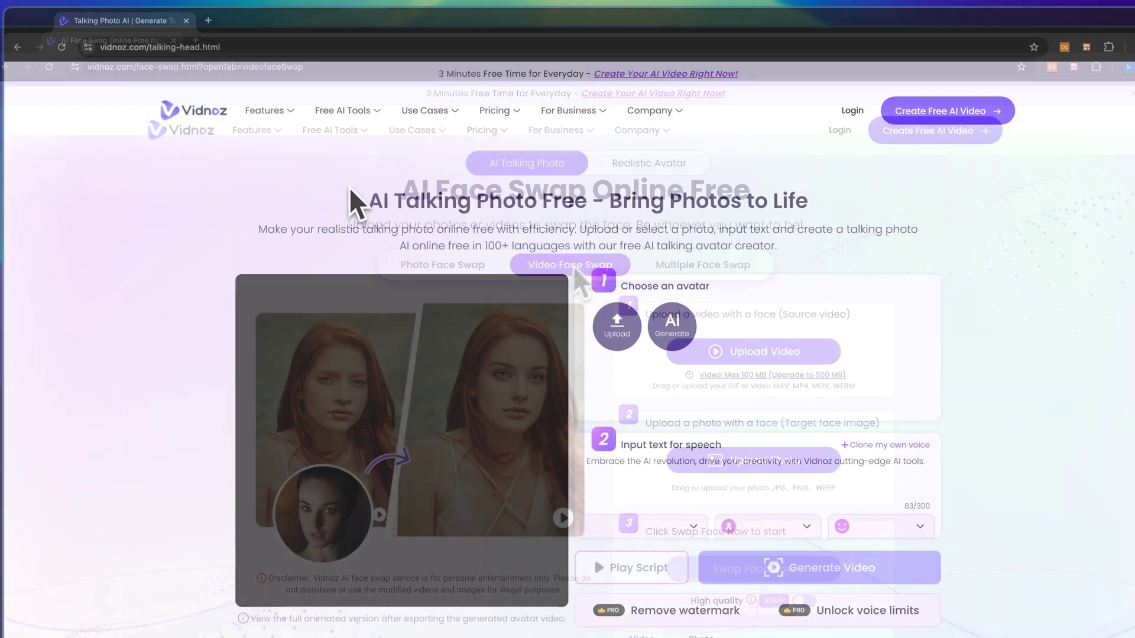
drag(366, 201, 587, 198)
drag(587, 198, 402, 197)
click(384, 197)
- Play the sample talking avatar video and scroll down the Talking Photo page
click(401, 435)
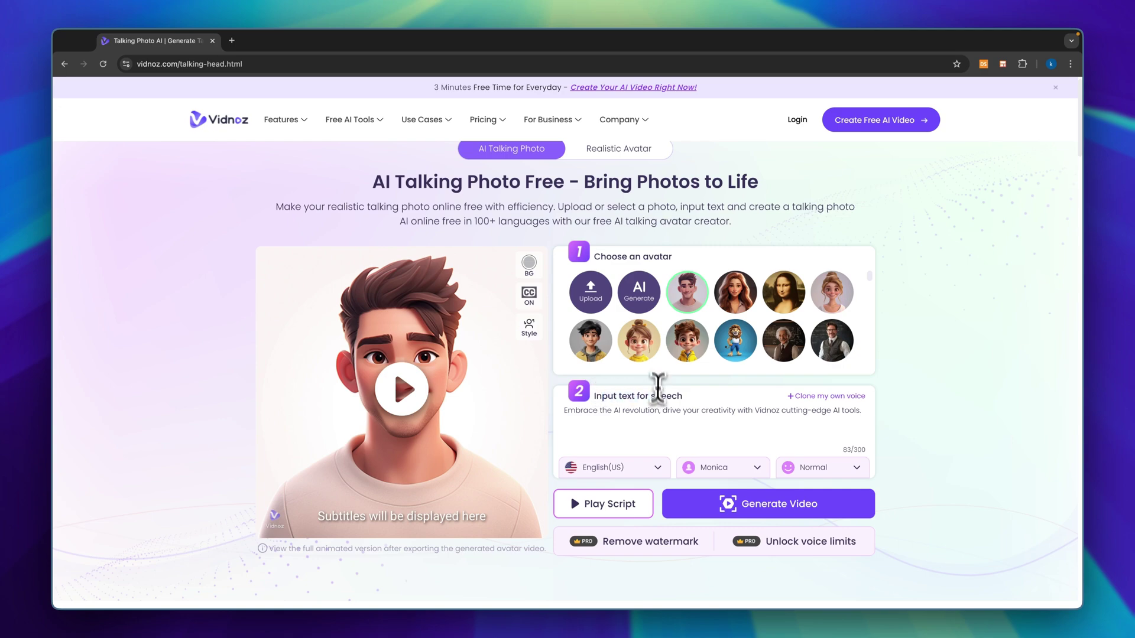
scroll(680, 306, down, 1)
mouse_move(606, 287)
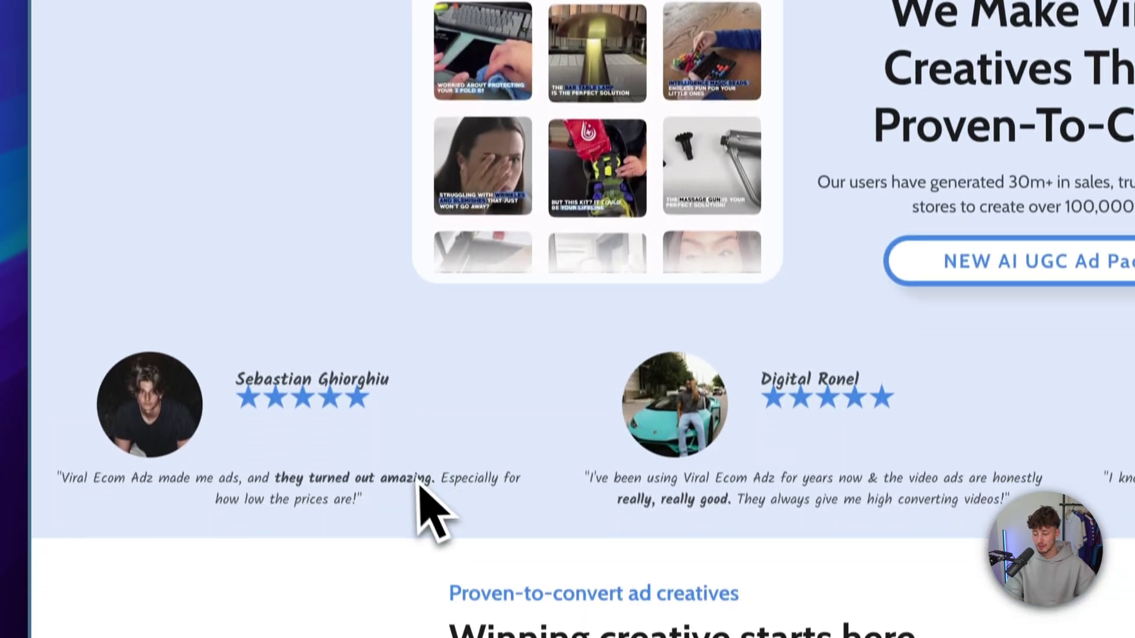
- Cycle through the AI UGC, Video, Image and UGC Ads package tabs, returning to AI UGC Ads
scroll(425, 507, down, 2)
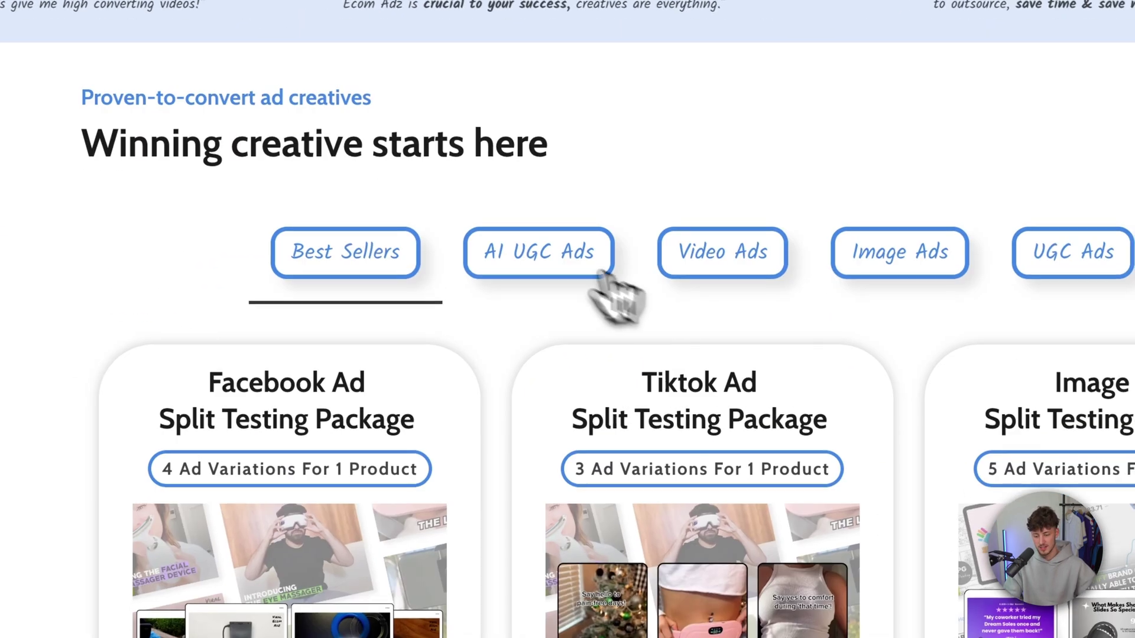
click(614, 334)
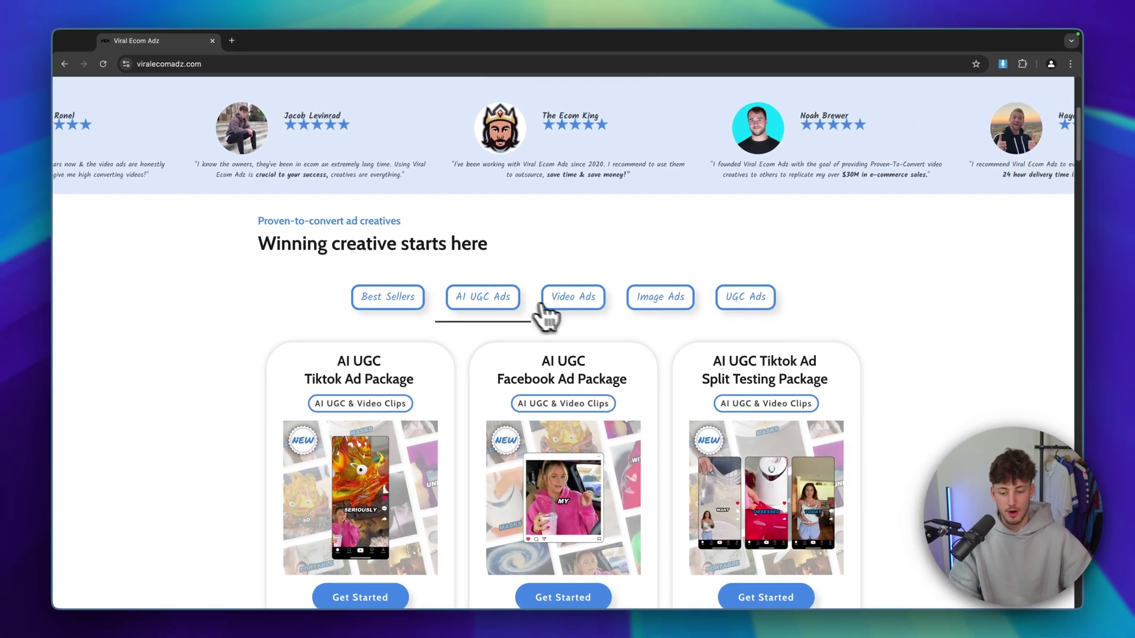
click(548, 303)
click(662, 301)
click(747, 305)
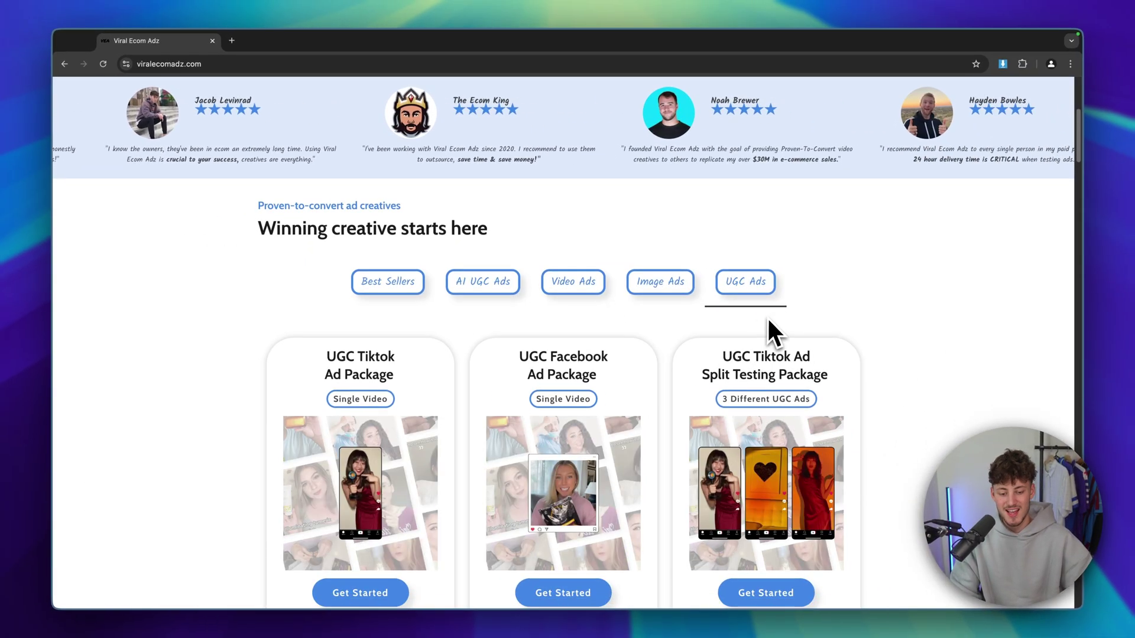
scroll(769, 318, down, 2)
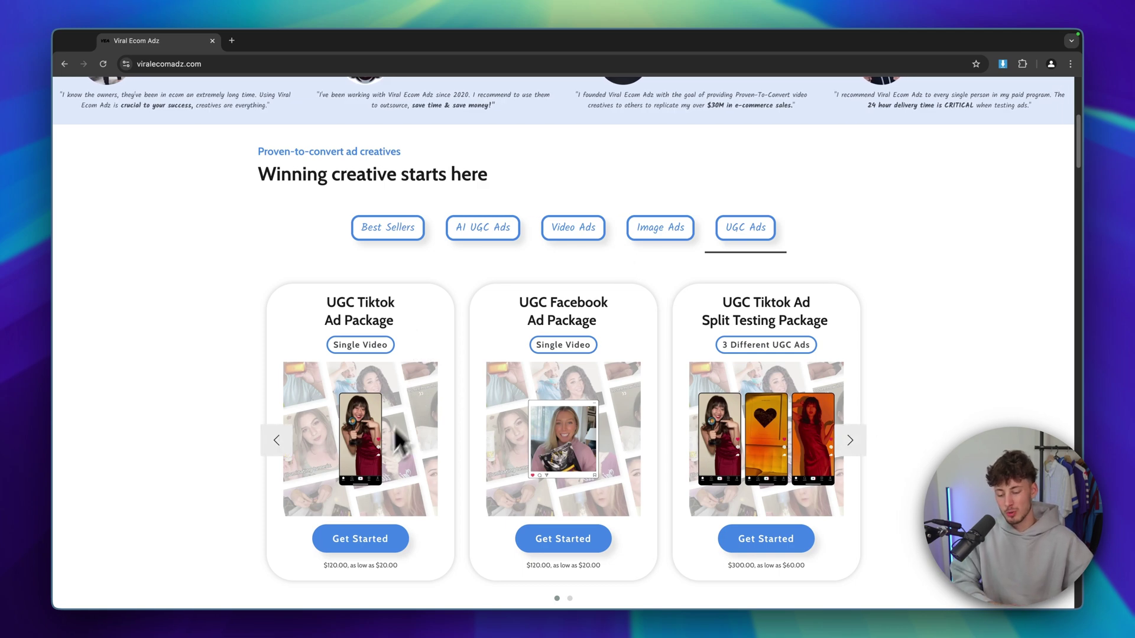
click(492, 222)
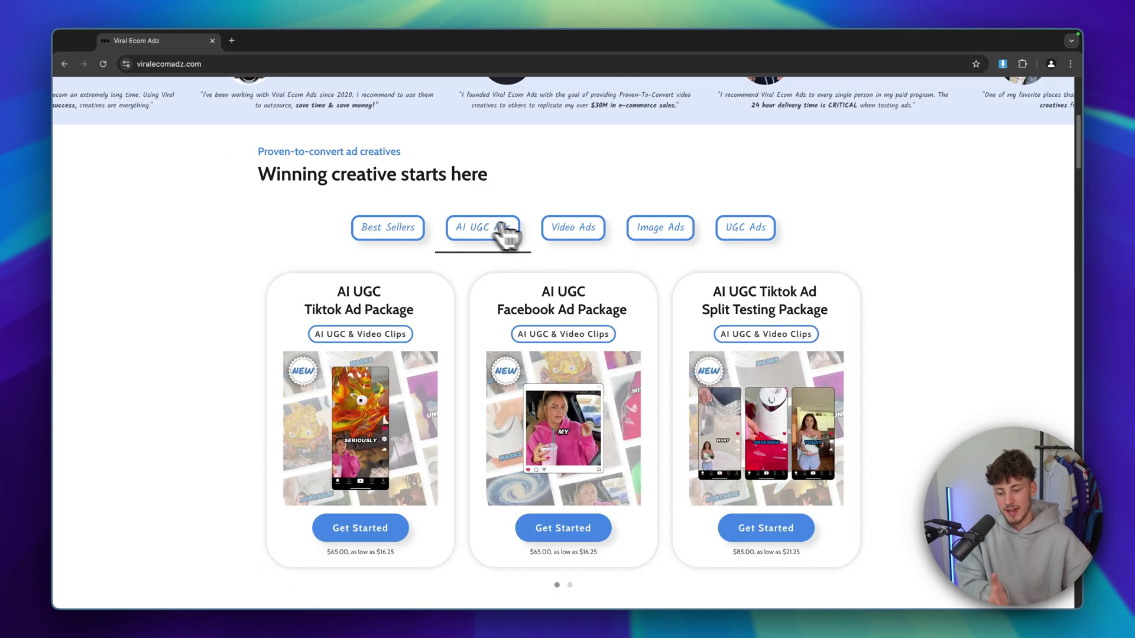
scroll(550, 225, down, 10)
scroll(421, 227, up, 1)
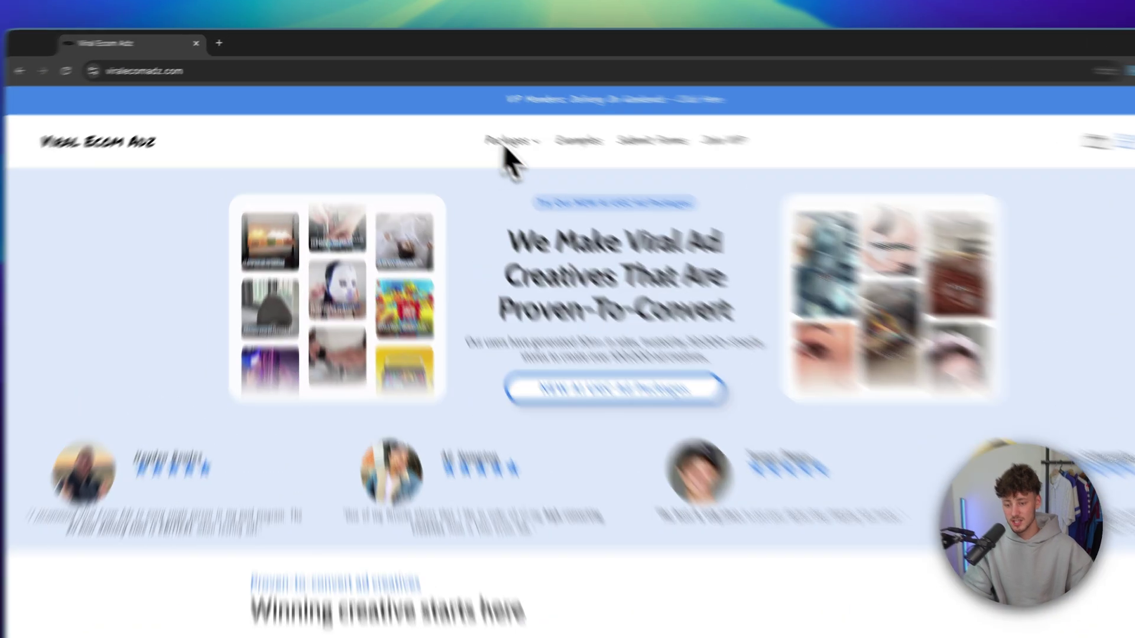
- Open the (NEW) AI UGC Ad Packages collection and scroll through its listings
mouse_move(406, 119)
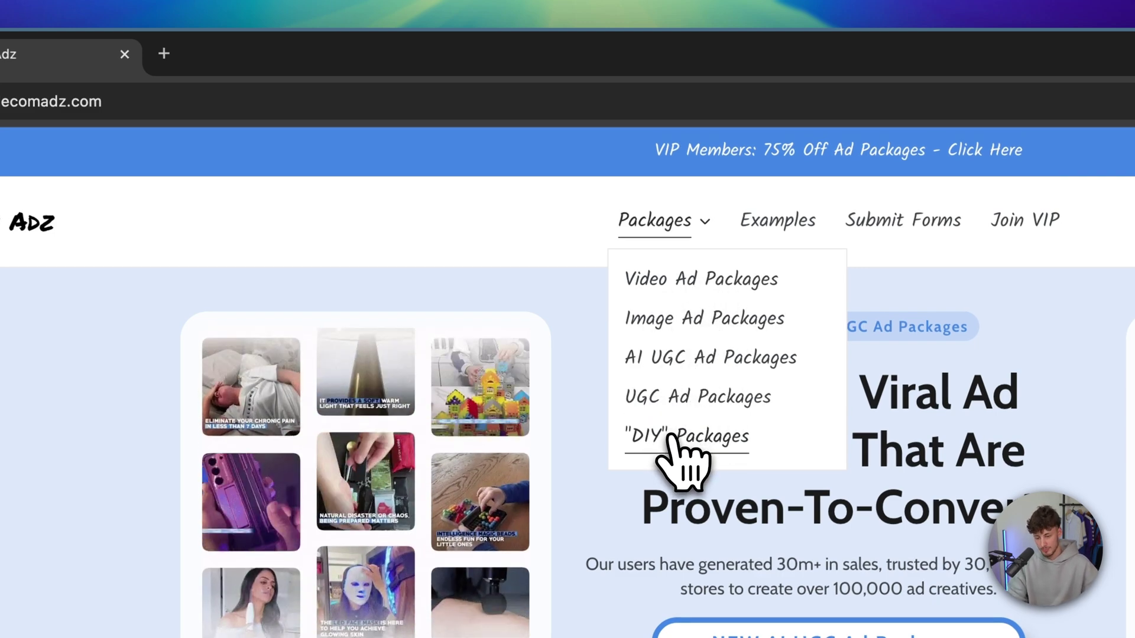
click(717, 357)
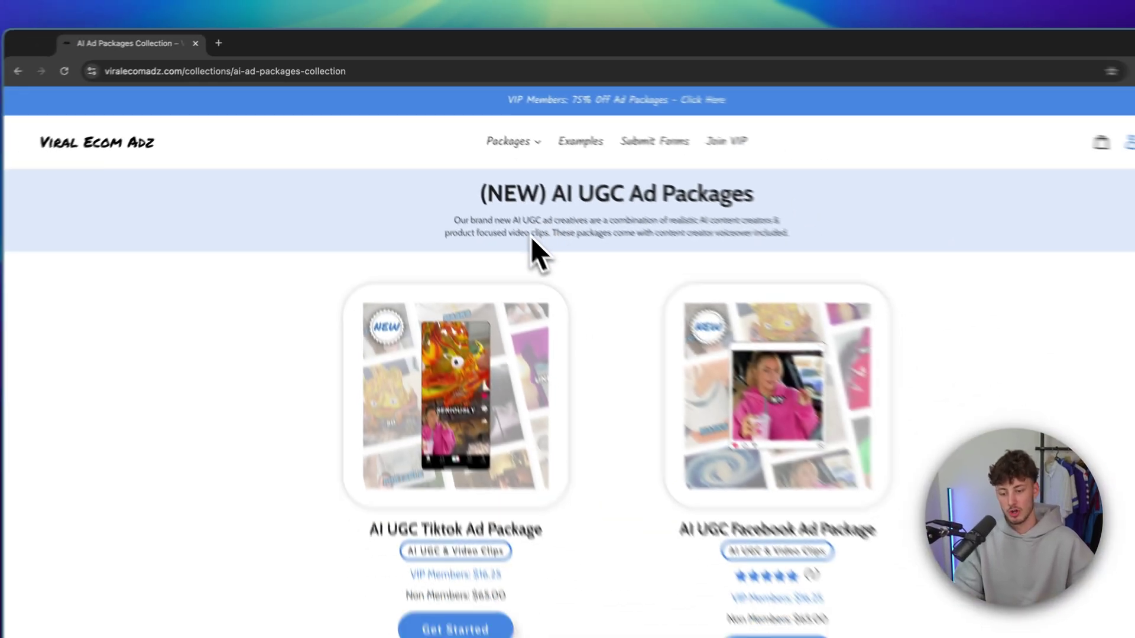
drag(473, 196, 812, 213)
click(546, 203)
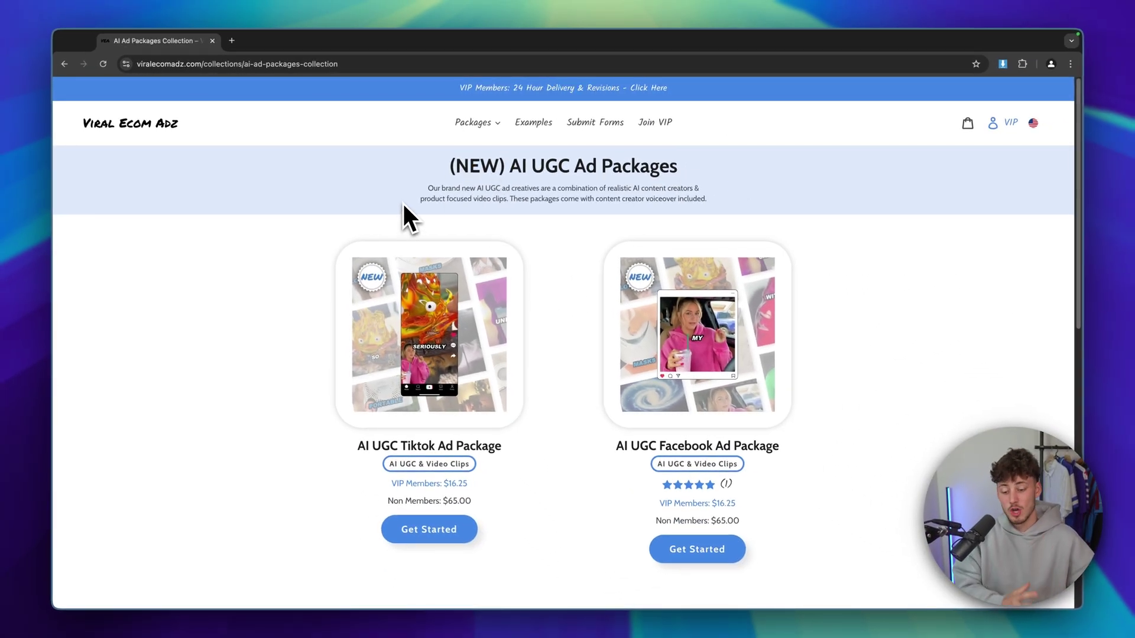
scroll(414, 248, down, 10)
scroll(454, 290, up, 10)
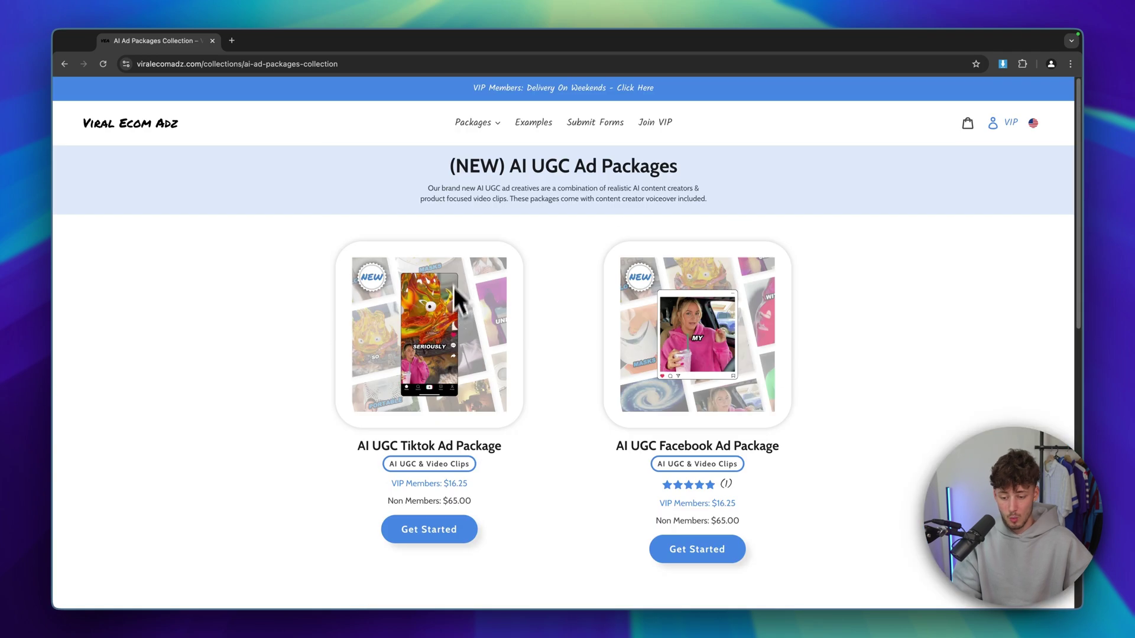
scroll(515, 215, down, 10)
scroll(517, 206, up, 7)
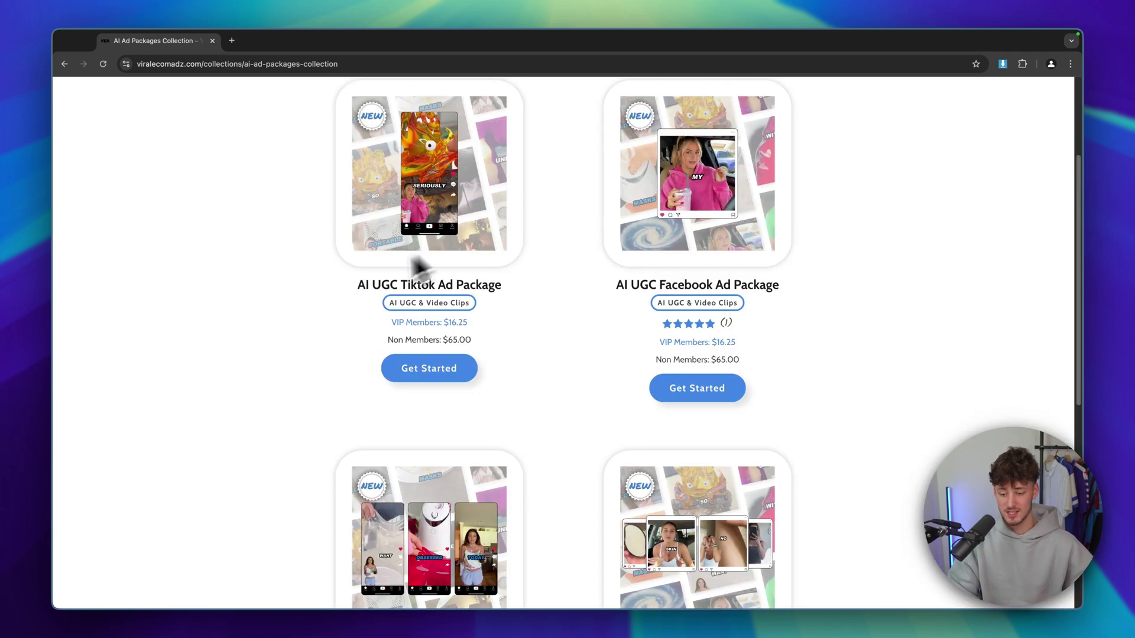
- Compare the TikTok and Facebook split testing package titles, then open the AI UGC Tiktok package
drag(348, 286, 556, 289)
click(550, 296)
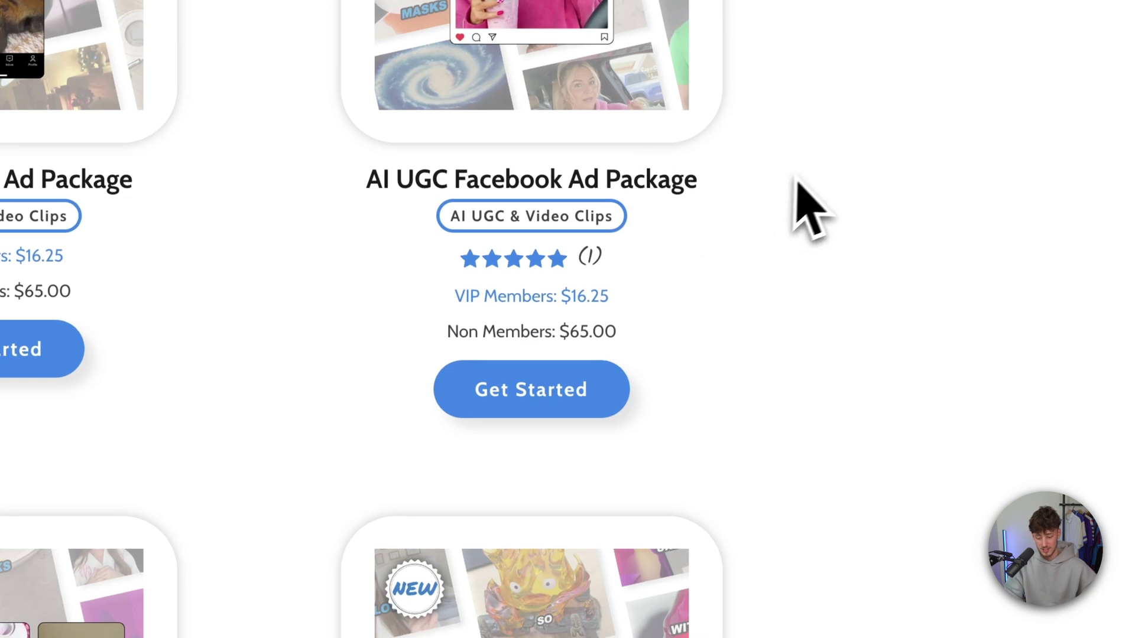
scroll(772, 142, down, 10)
scroll(769, 242, up, 4)
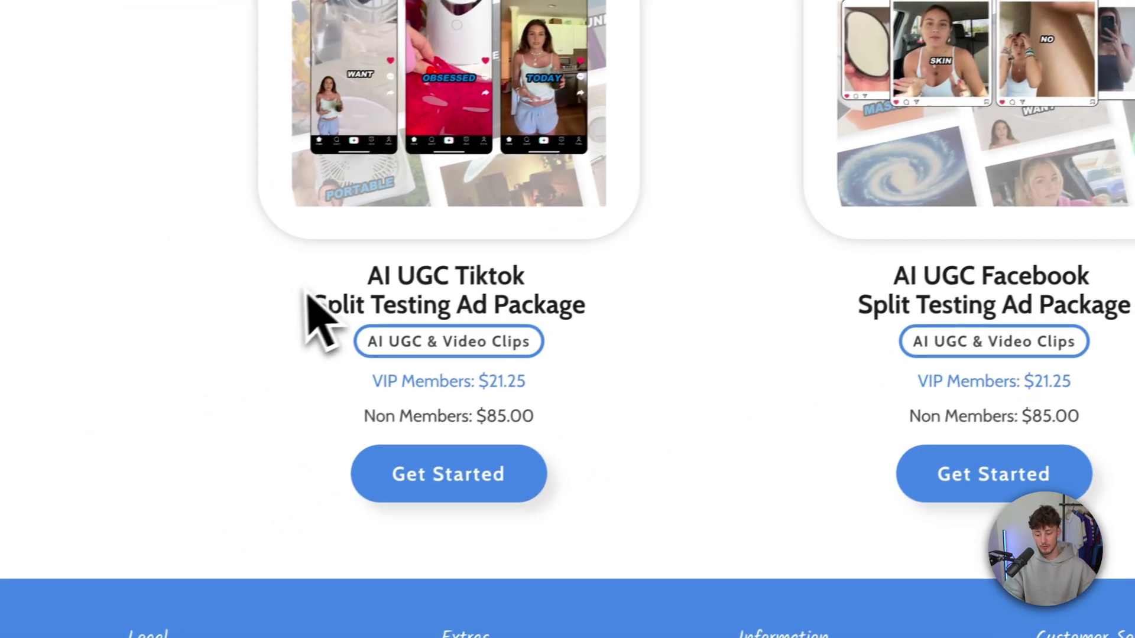
drag(308, 291, 613, 314)
click(613, 315)
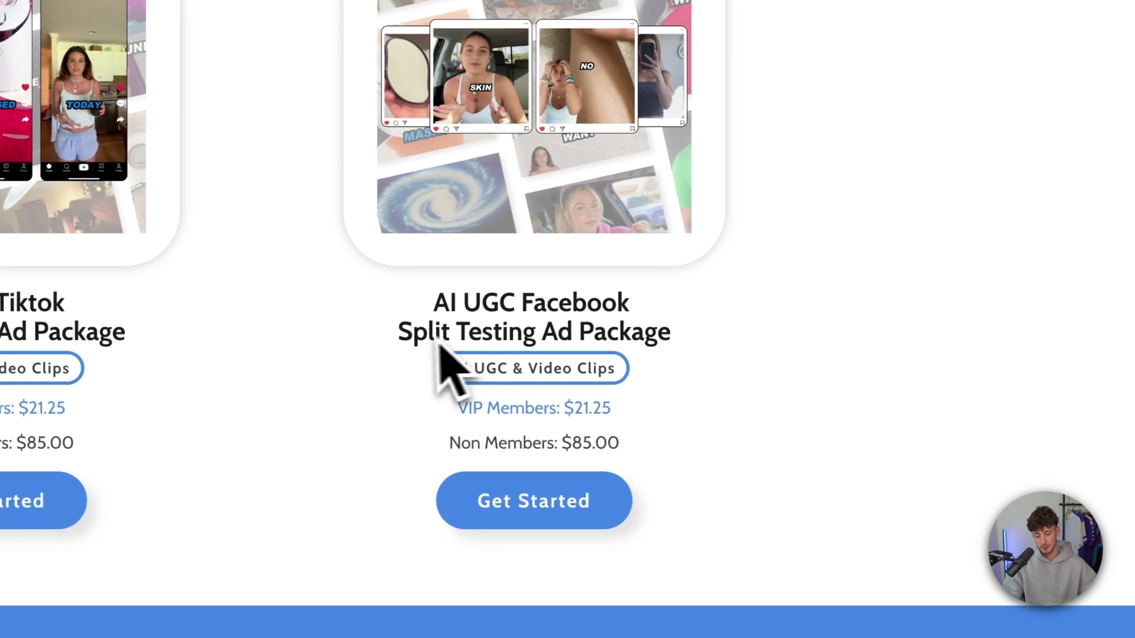
drag(878, 302, 1134, 311)
click(555, 299)
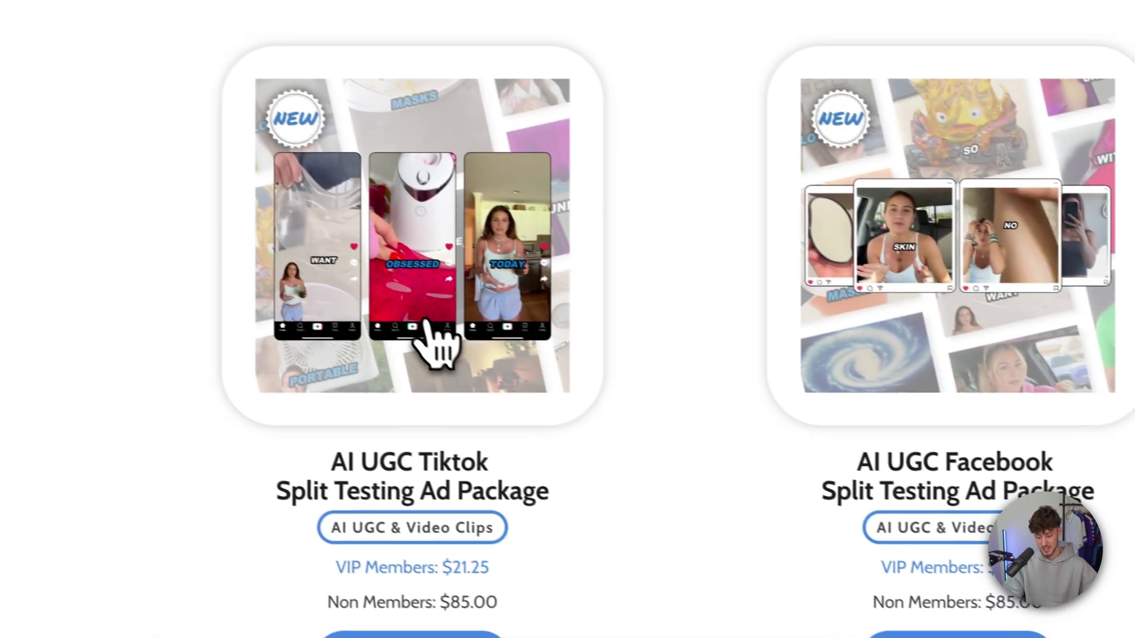
click(423, 328)
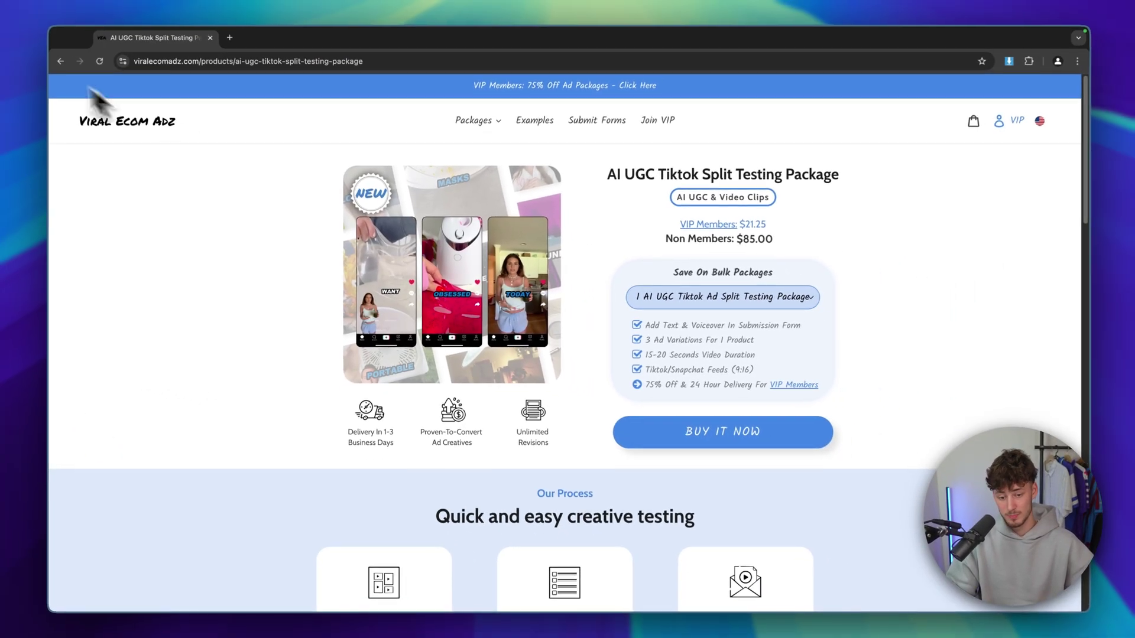
click(65, 64)
scroll(641, 355, up, 15)
scroll(689, 353, down, 20)
click(524, 264)
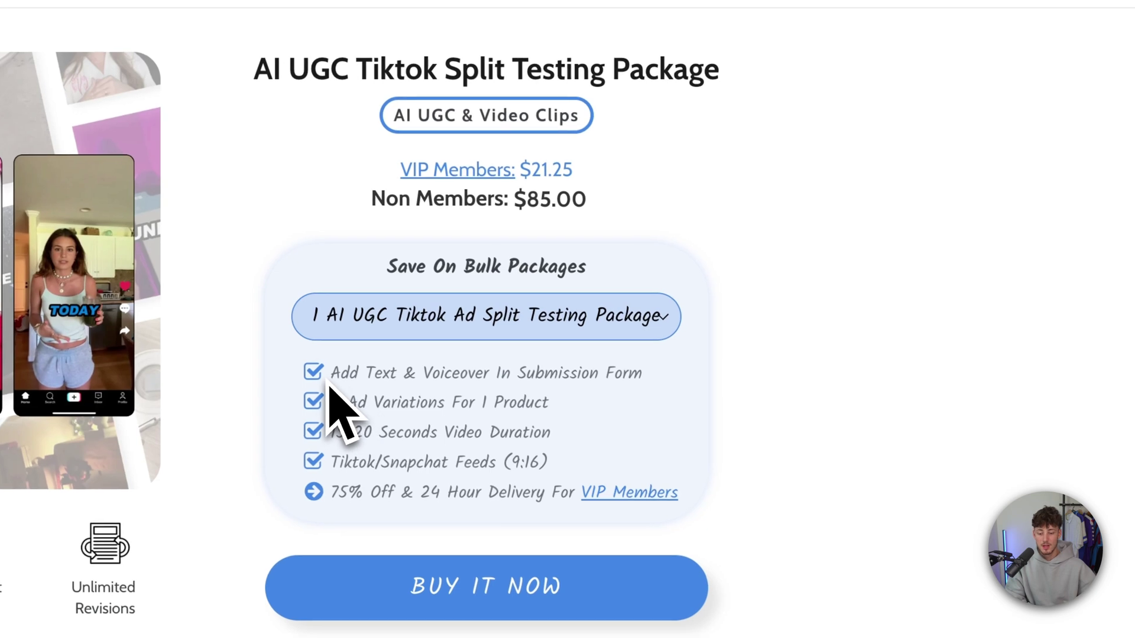
drag(642, 326, 703, 326)
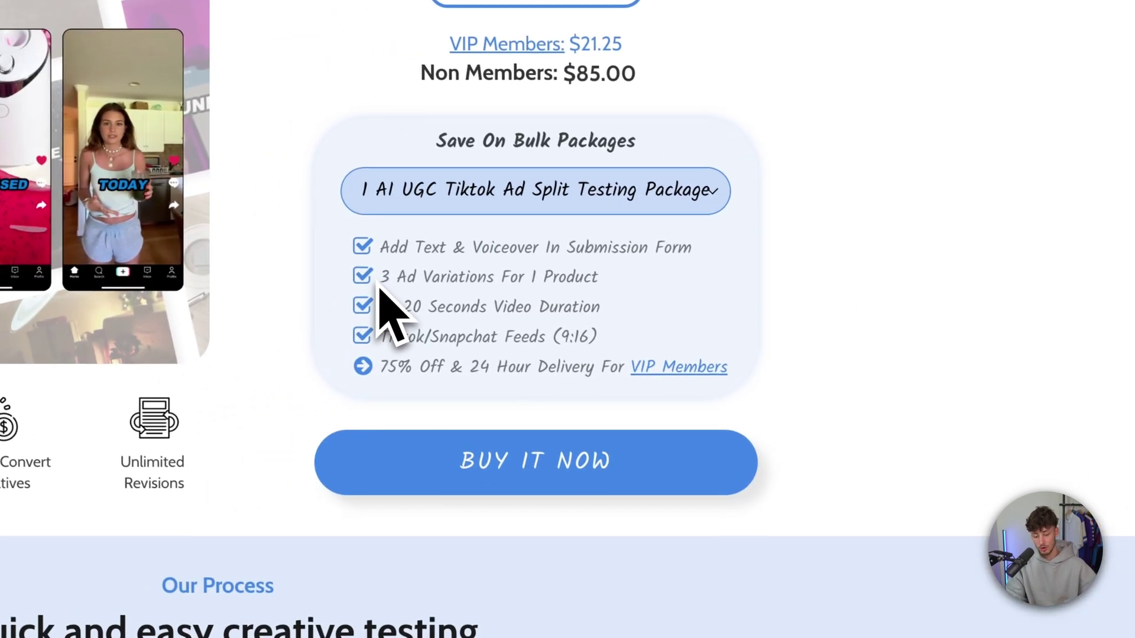
drag(212, 303, 362, 305)
click(483, 323)
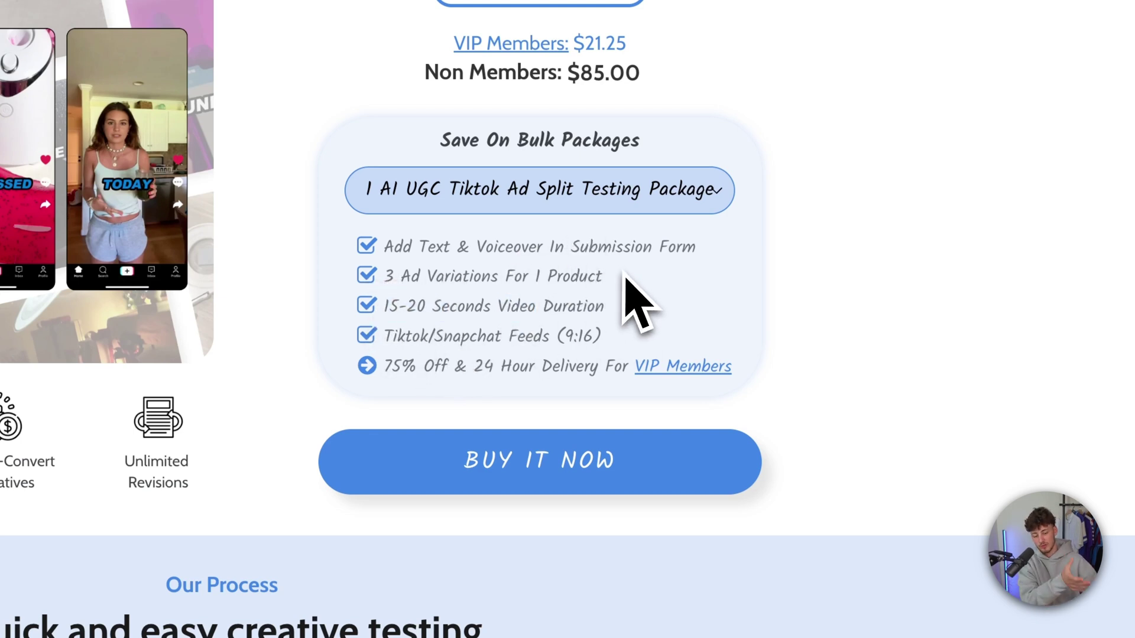
drag(390, 334, 628, 331)
click(628, 331)
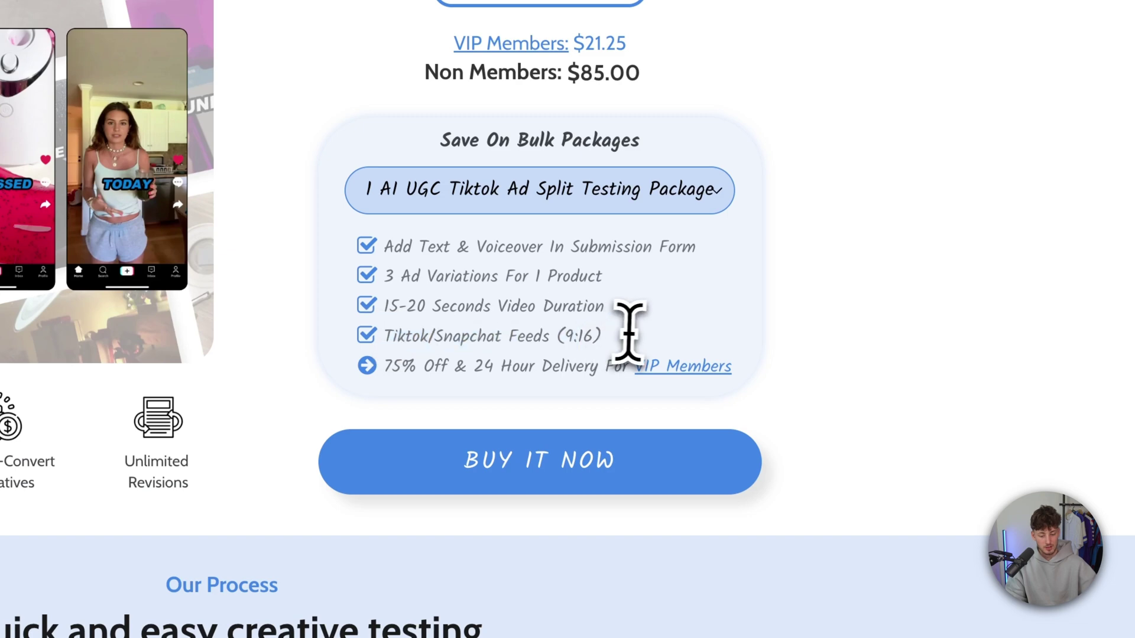
drag(512, 336, 724, 355)
click(810, 332)
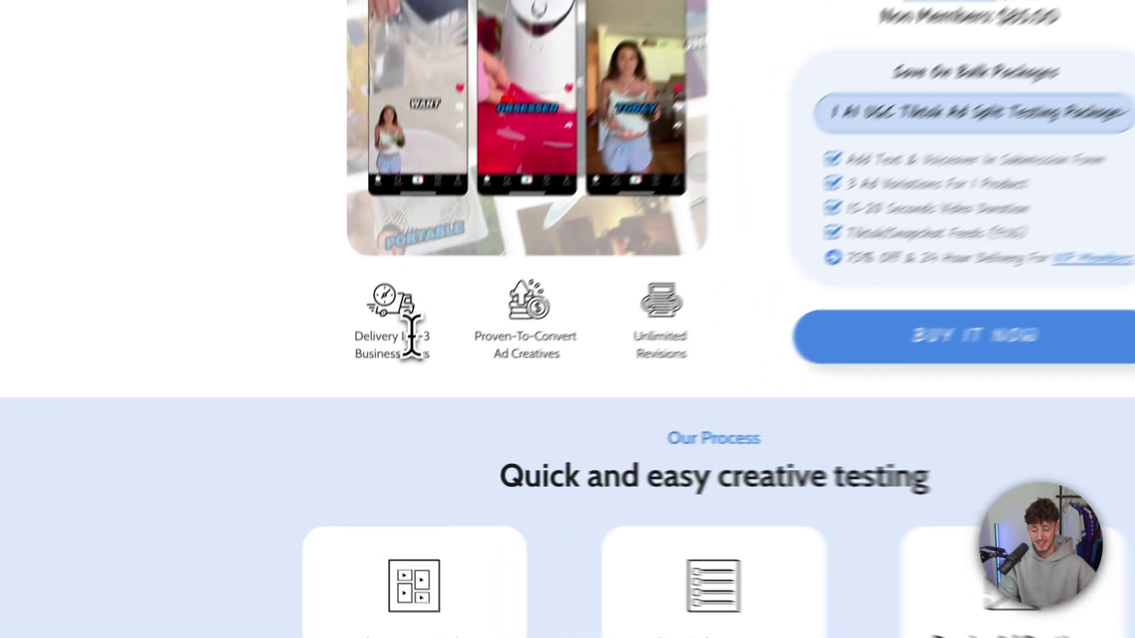
drag(385, 392, 398, 409)
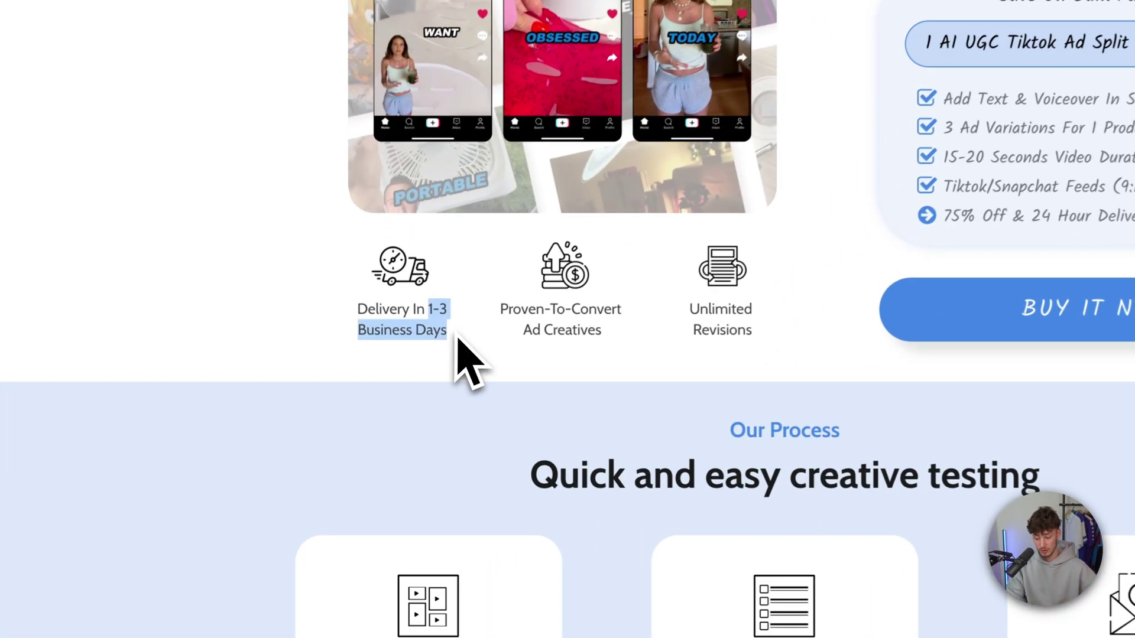
click(456, 342)
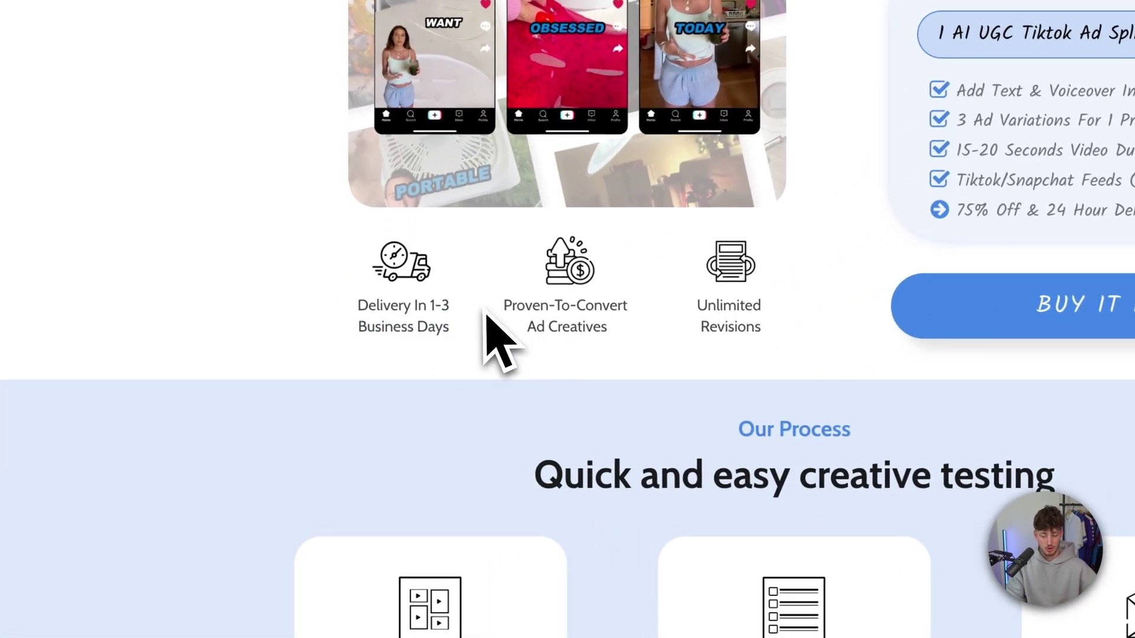
drag(485, 313, 620, 342)
click(693, 319)
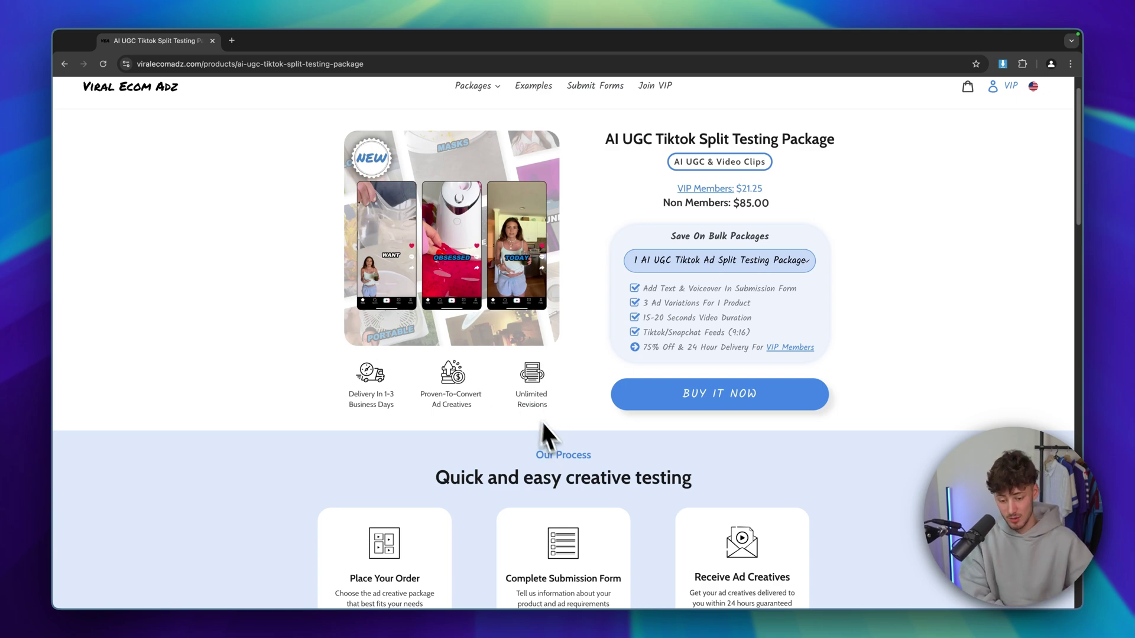
scroll(650, 567, down, 3)
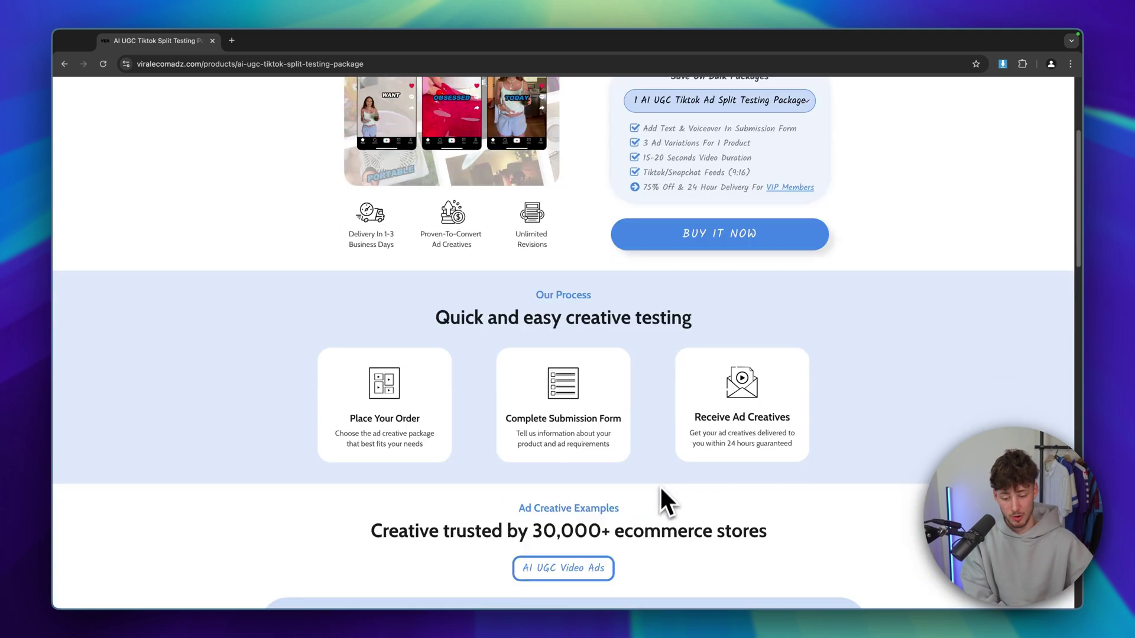
scroll(662, 490, up, 3)
scroll(662, 491, down, 10)
scroll(491, 378, up, 9)
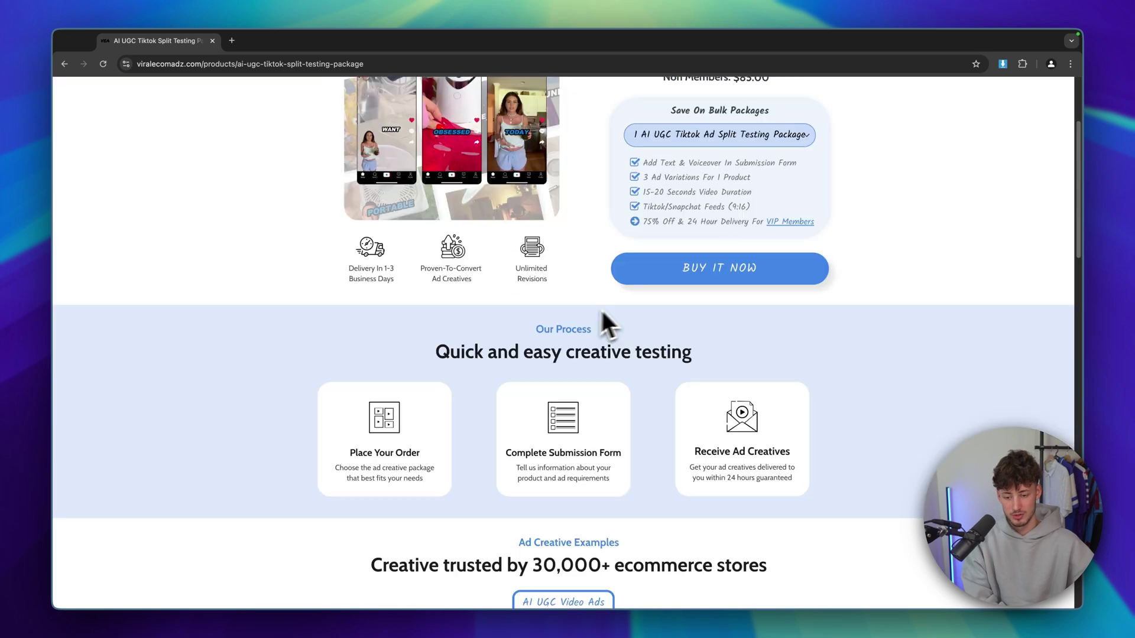
scroll(600, 307, down, 8)
scroll(685, 339, down, 1)
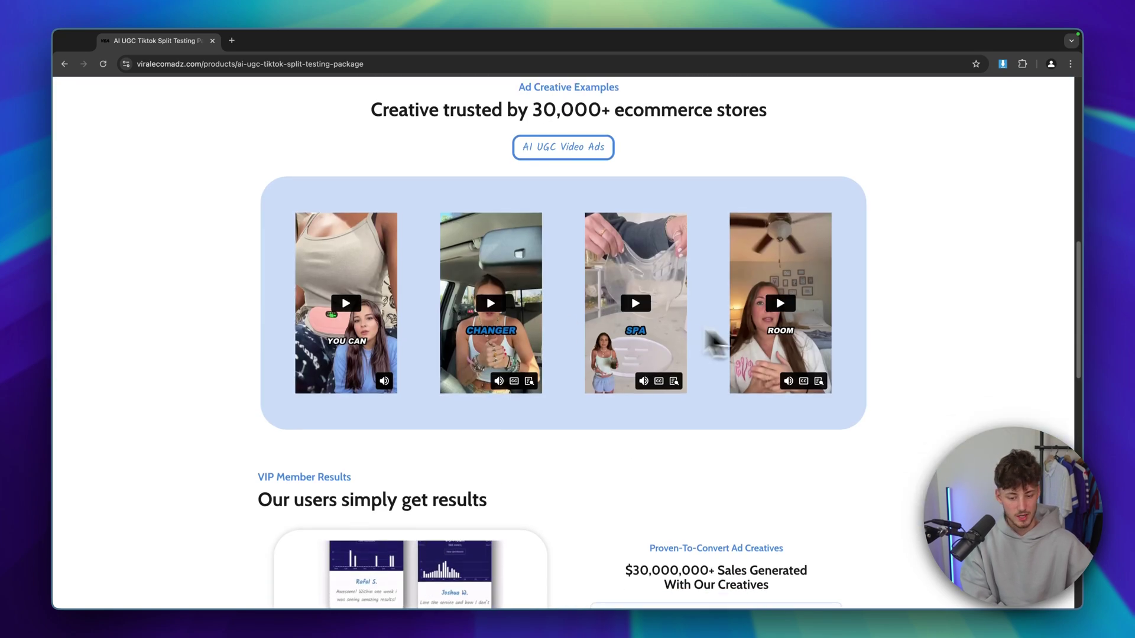
scroll(677, 318, down, 3)
scroll(679, 319, up, 3)
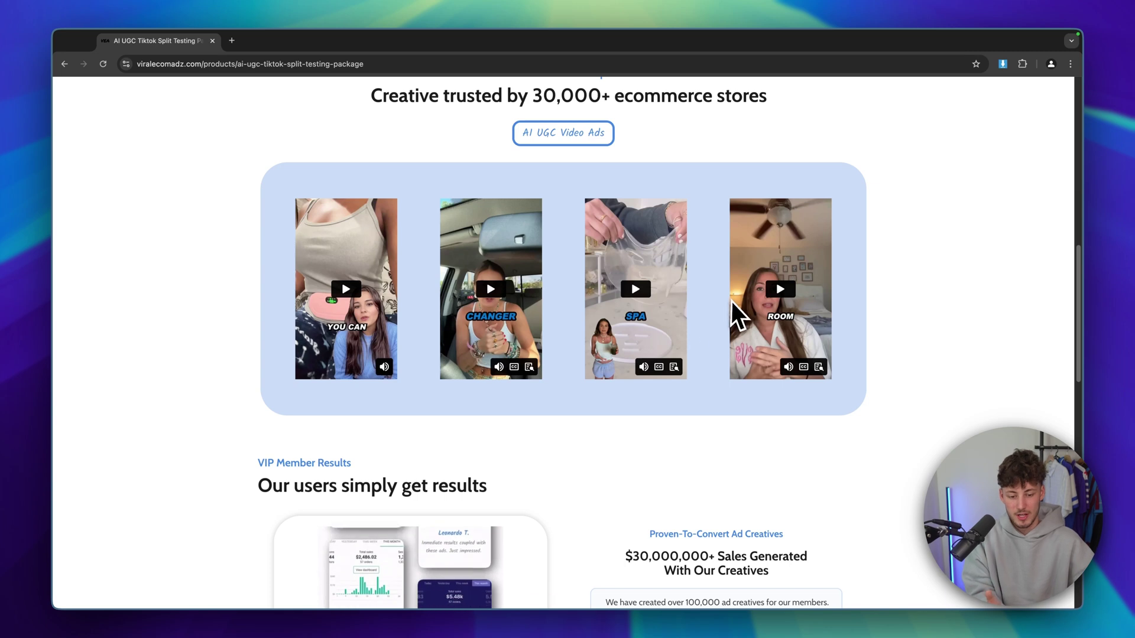
click(780, 290)
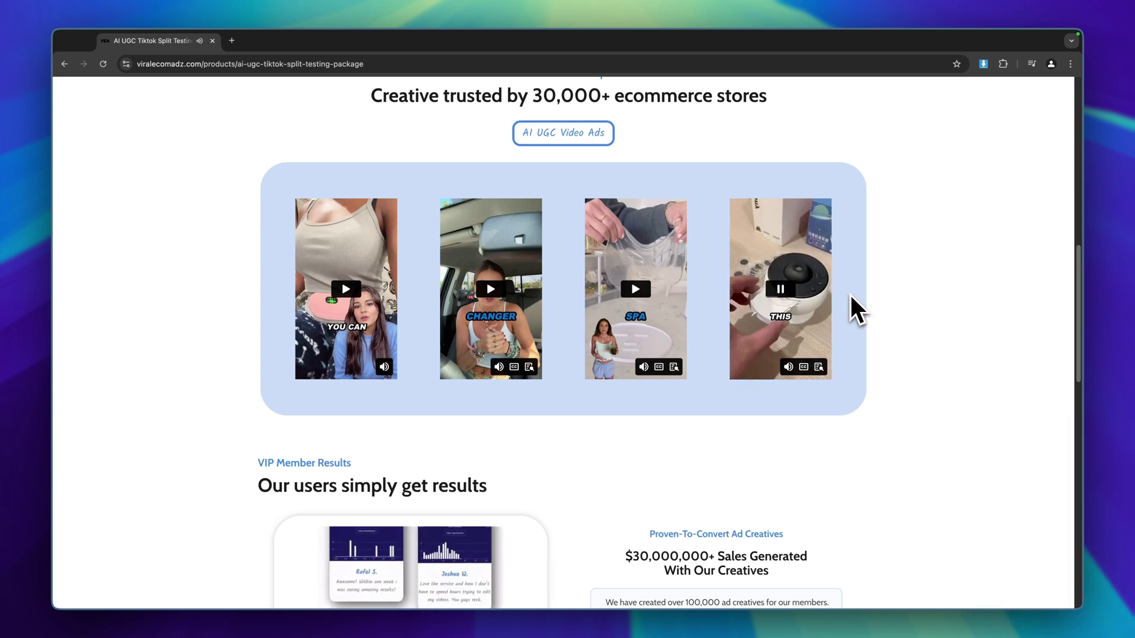
scroll(845, 294, up, 5)
scroll(844, 297, up, 1)
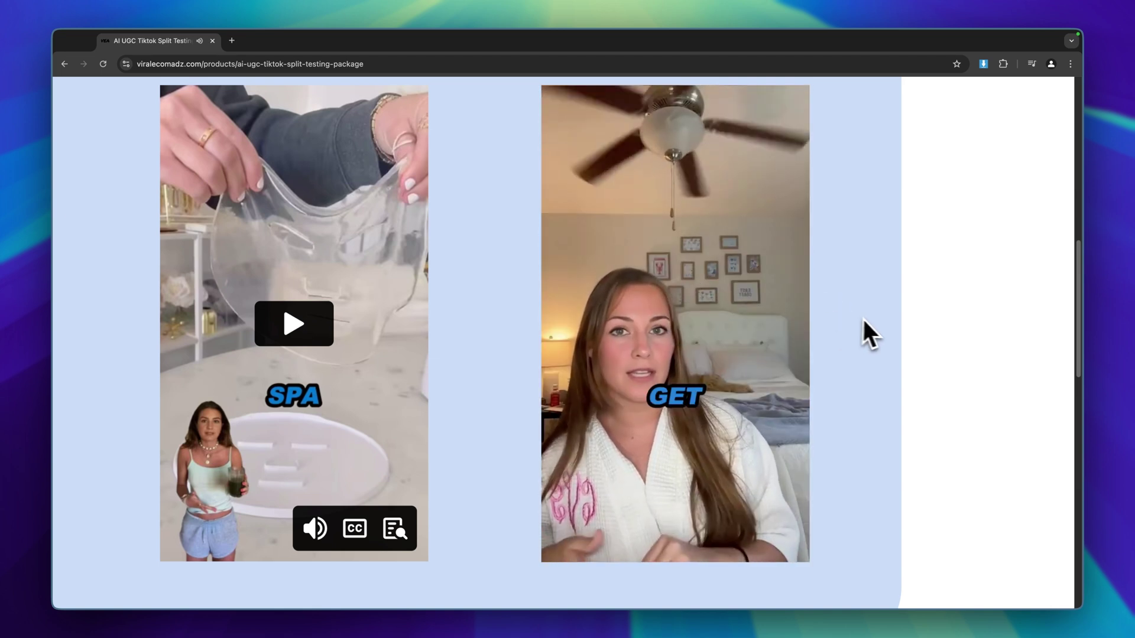
click(754, 331)
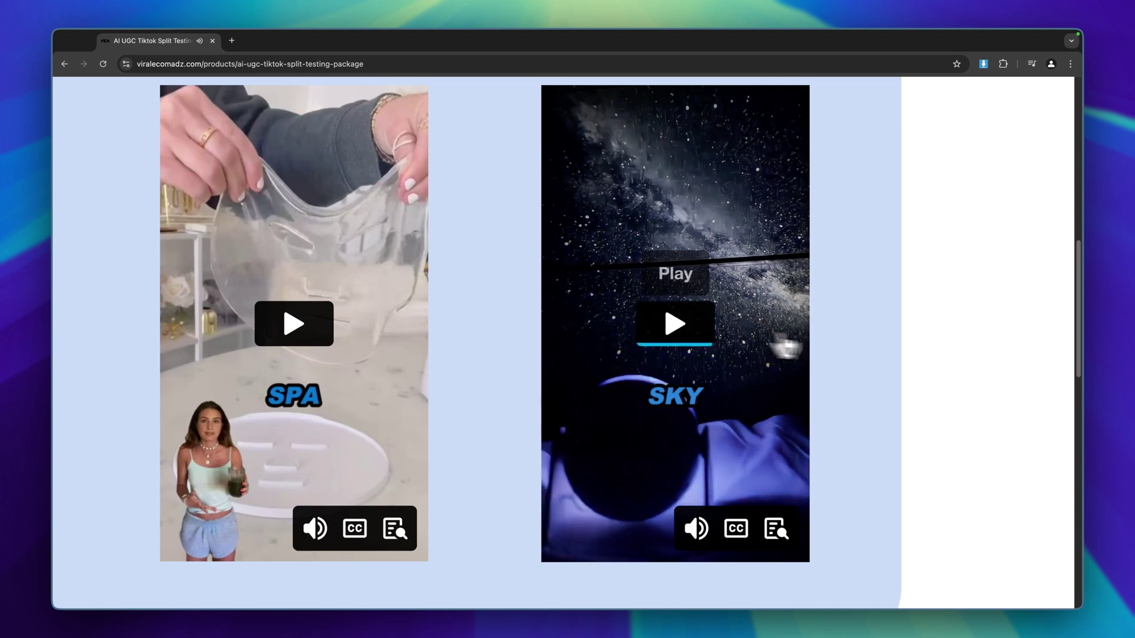
key(super+0)
key(super+minus)
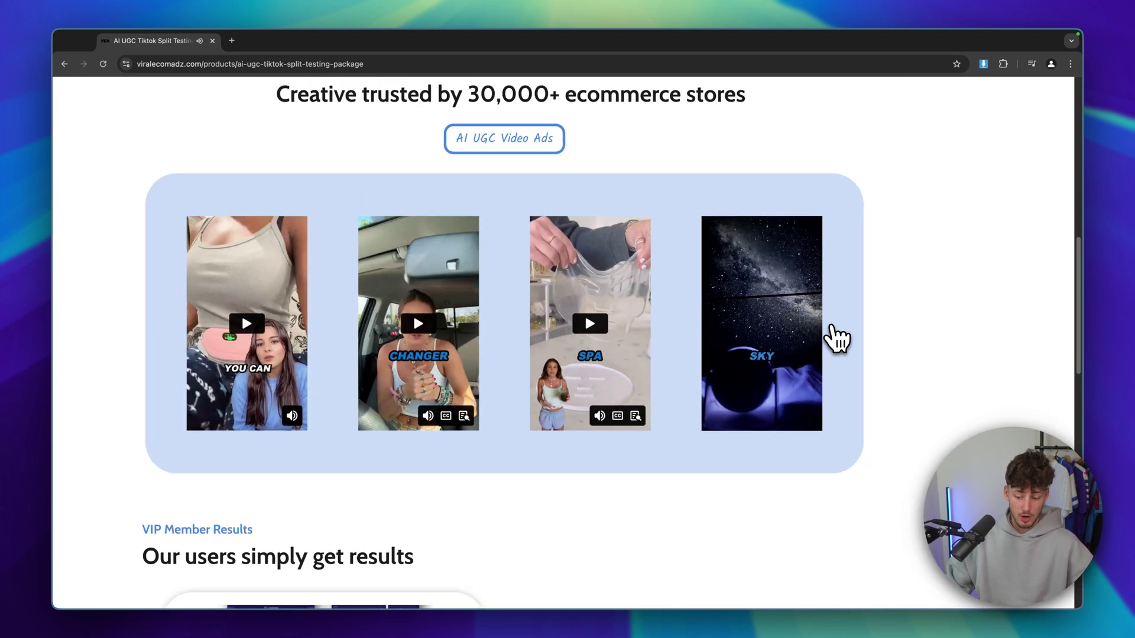
key(super+minus)
scroll(679, 426, down, 5)
scroll(680, 390, up, 15)
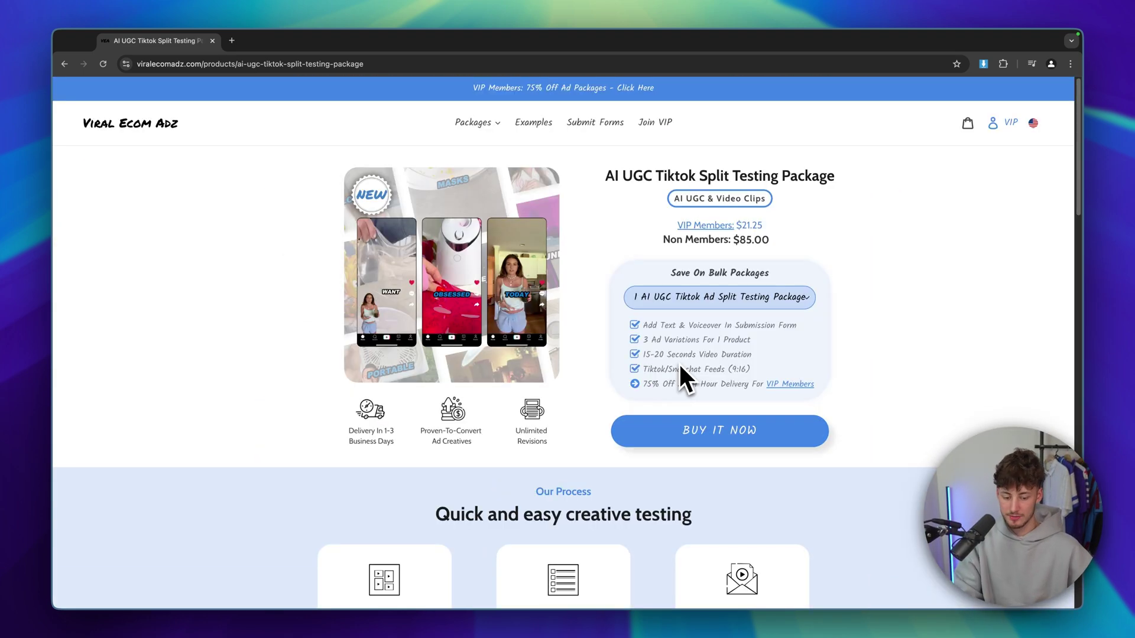
scroll(679, 354, down, 4)
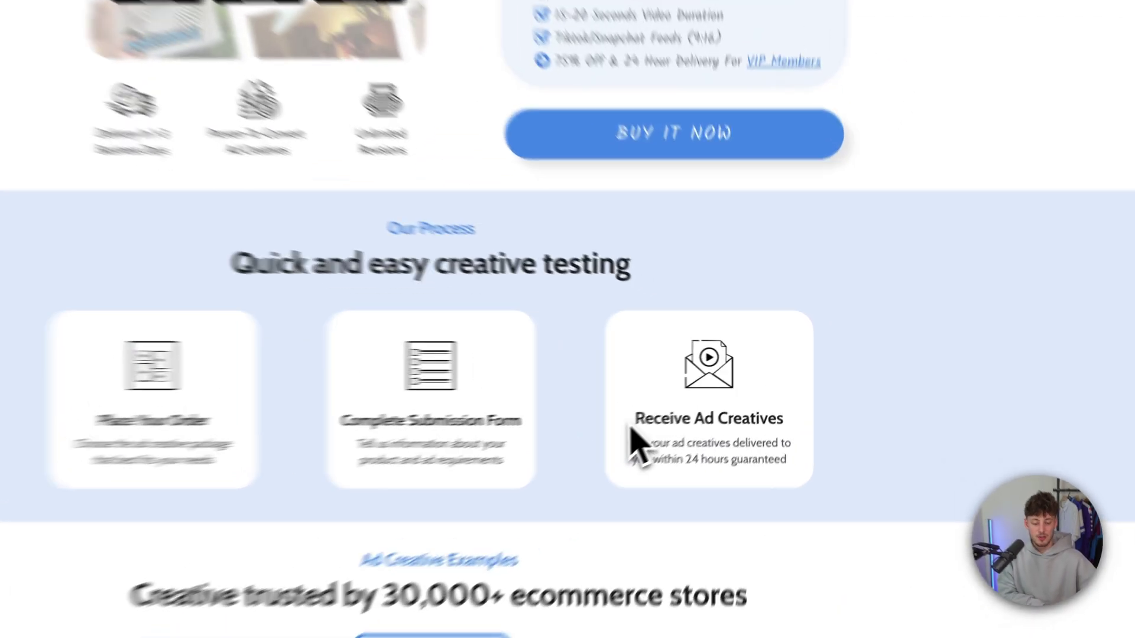
drag(693, 400, 794, 402)
click(612, 413)
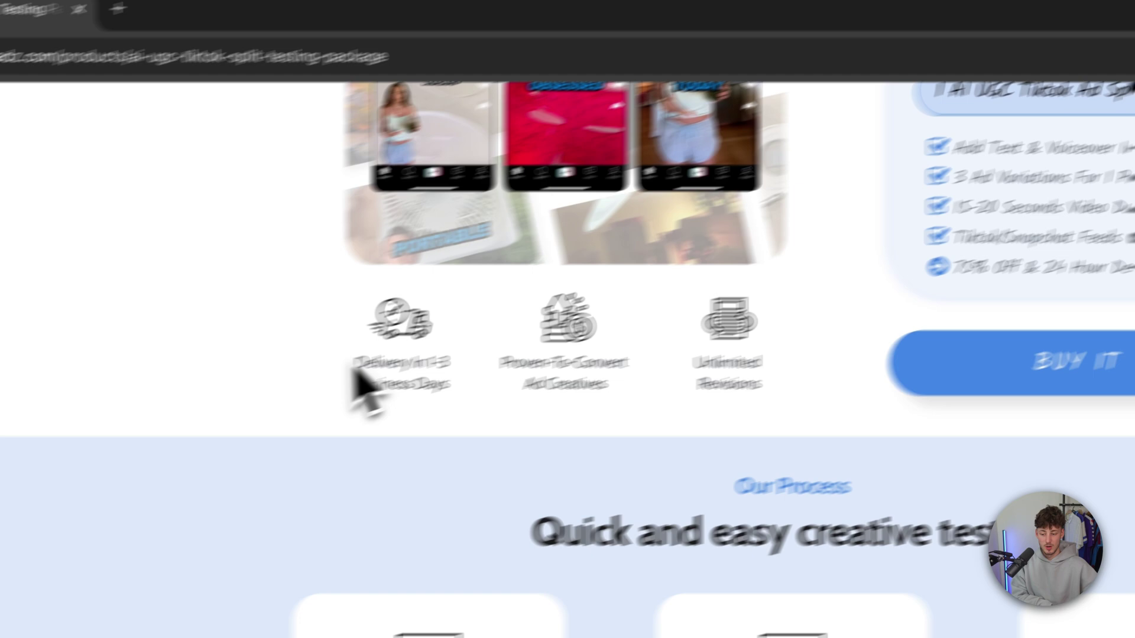
drag(359, 371, 598, 350)
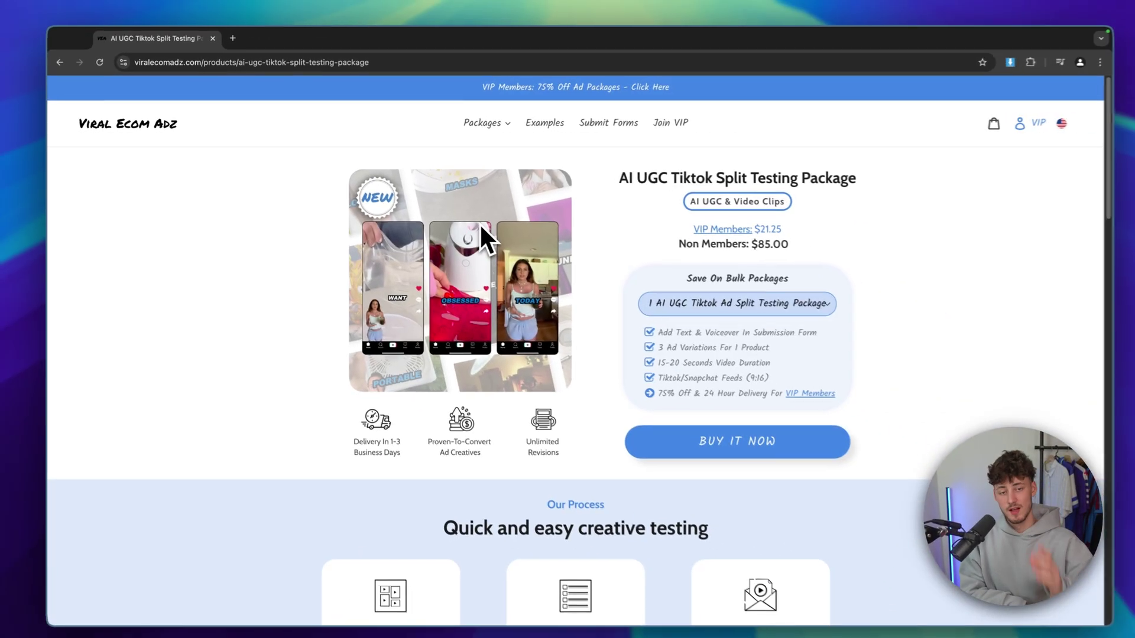
click(472, 221)
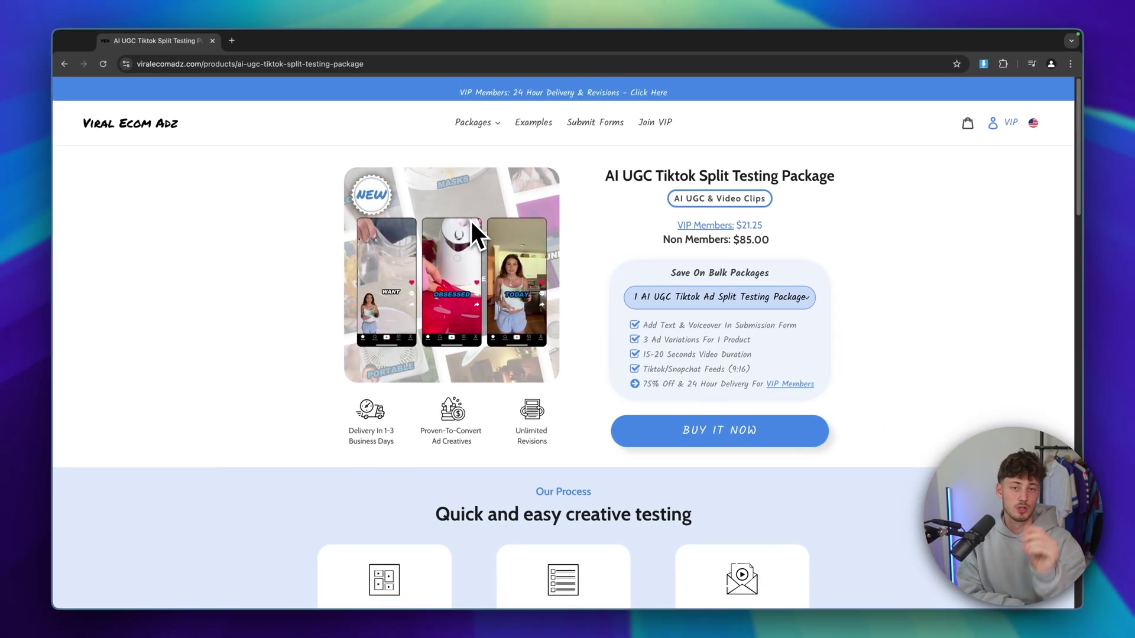